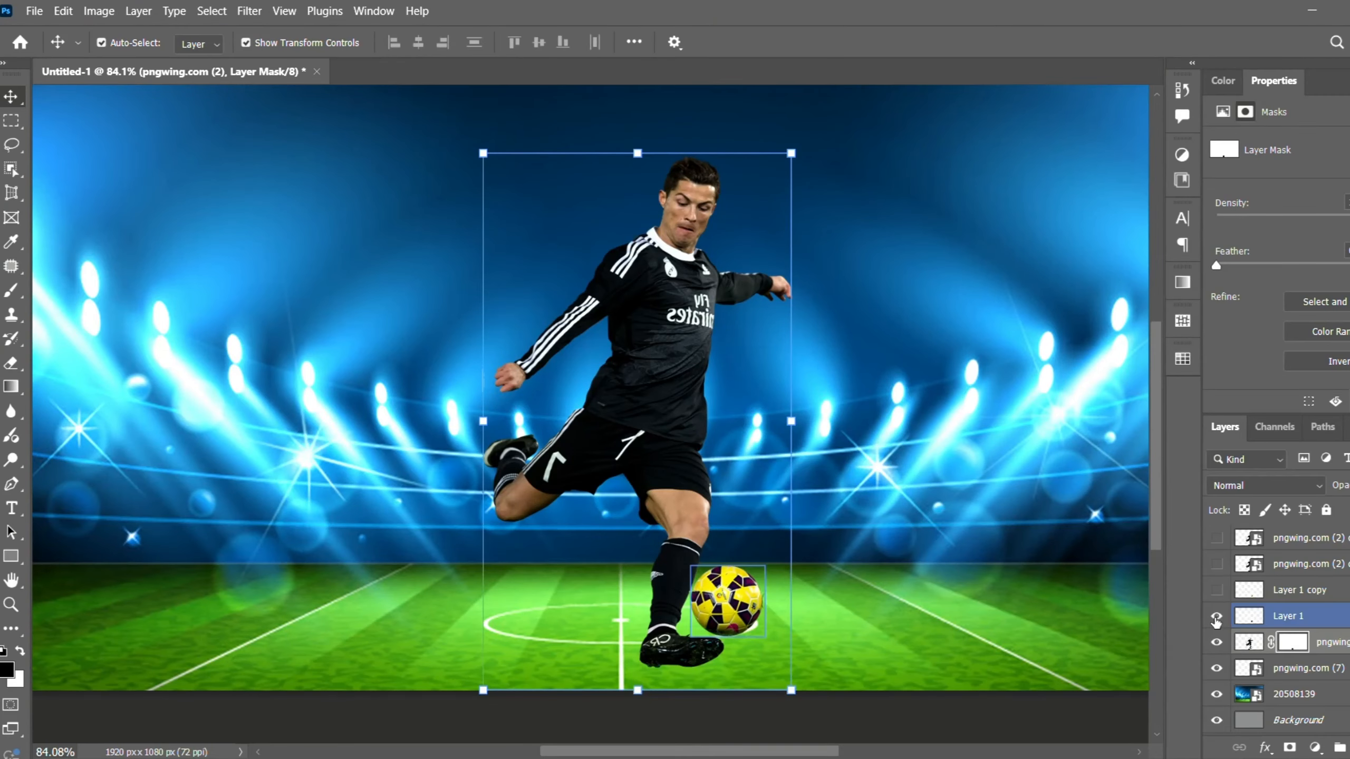
# Step: Apply a Path Blur to the player layer with curved paths trailing backwards from the raised foot and the rear arm
pyautogui.click(684, 627)
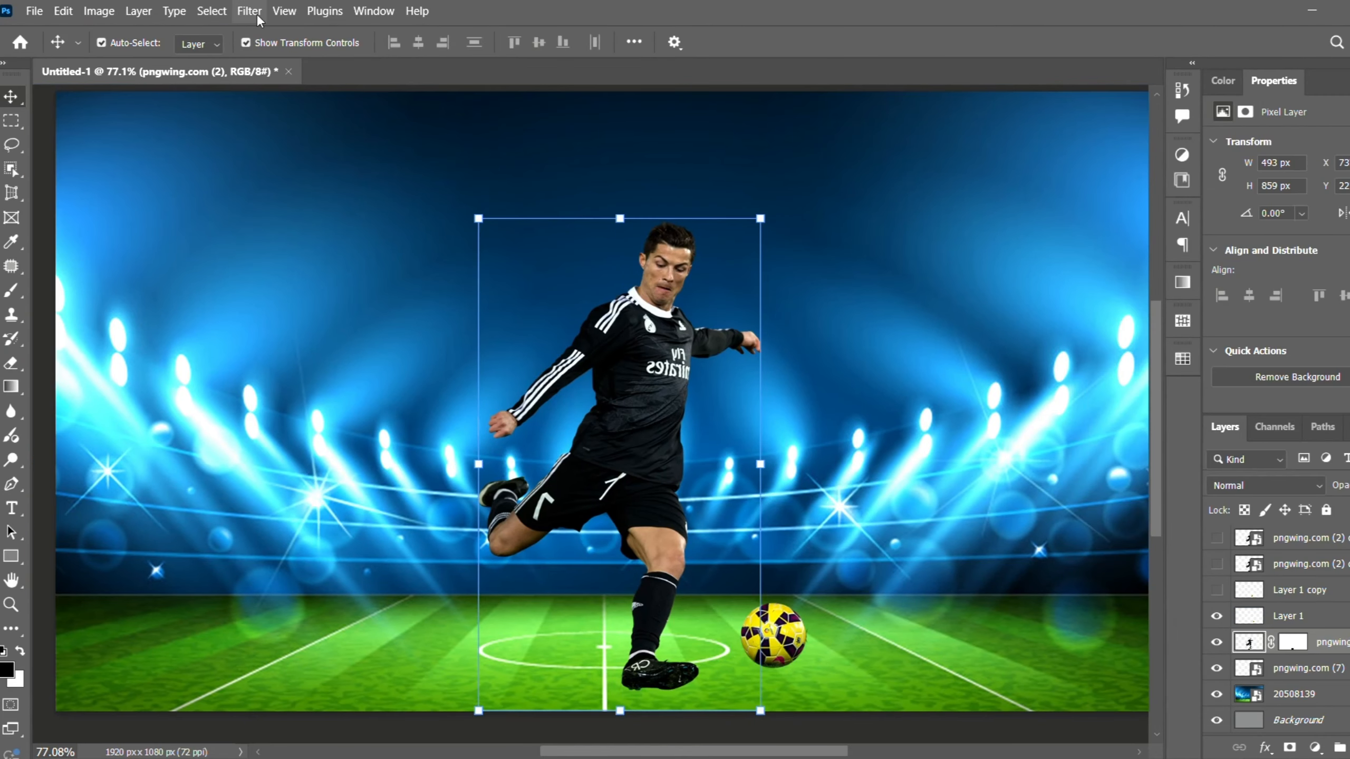
pyautogui.click(249, 10)
pyautogui.moveTo(322, 245)
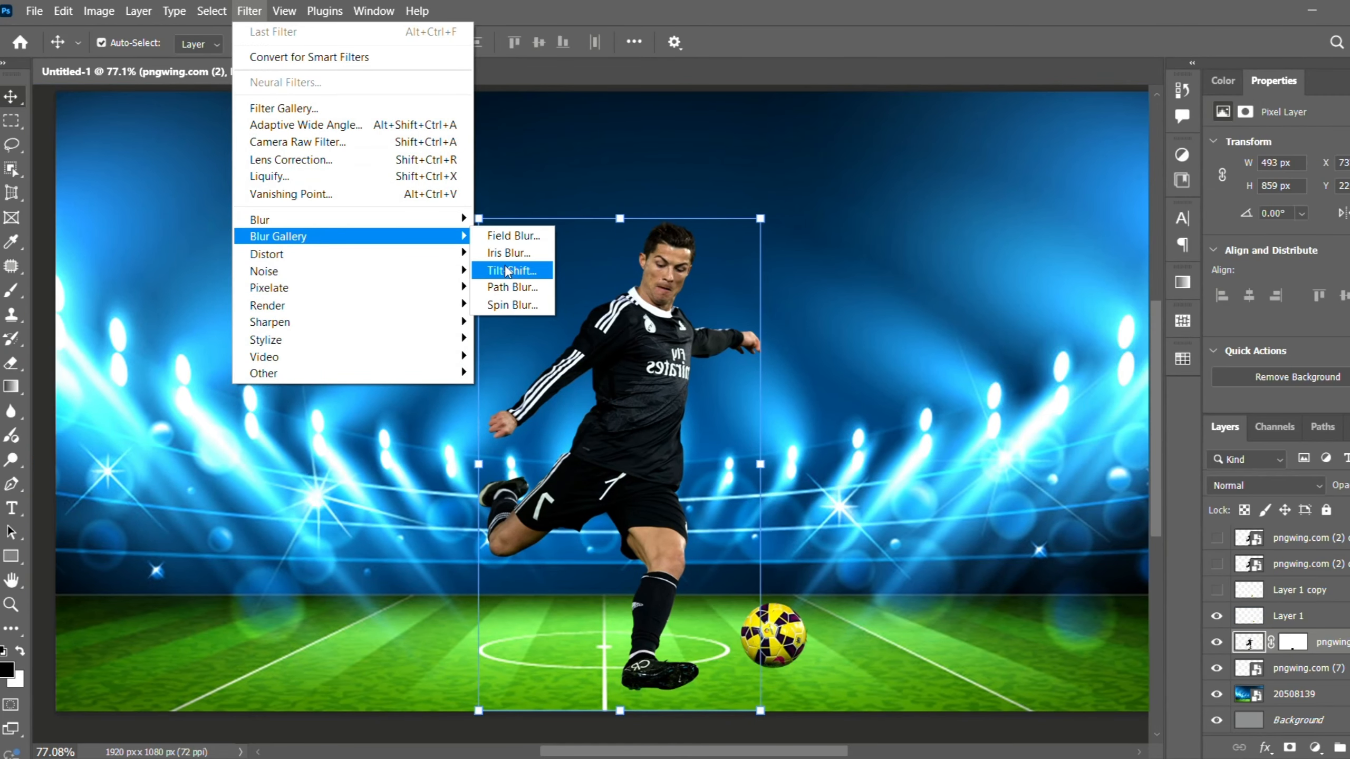
pyautogui.click(510, 289)
pyautogui.click(534, 374)
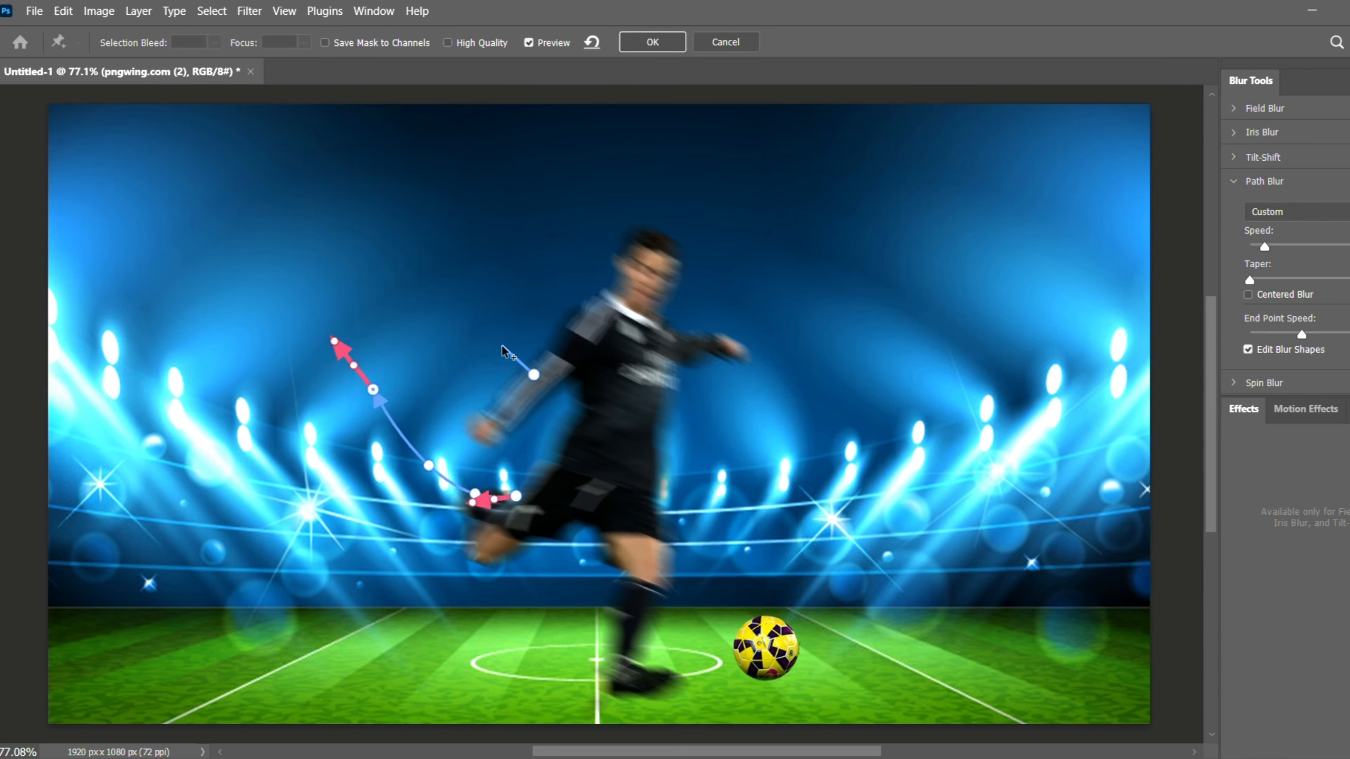
pyautogui.doubleClick(435, 293)
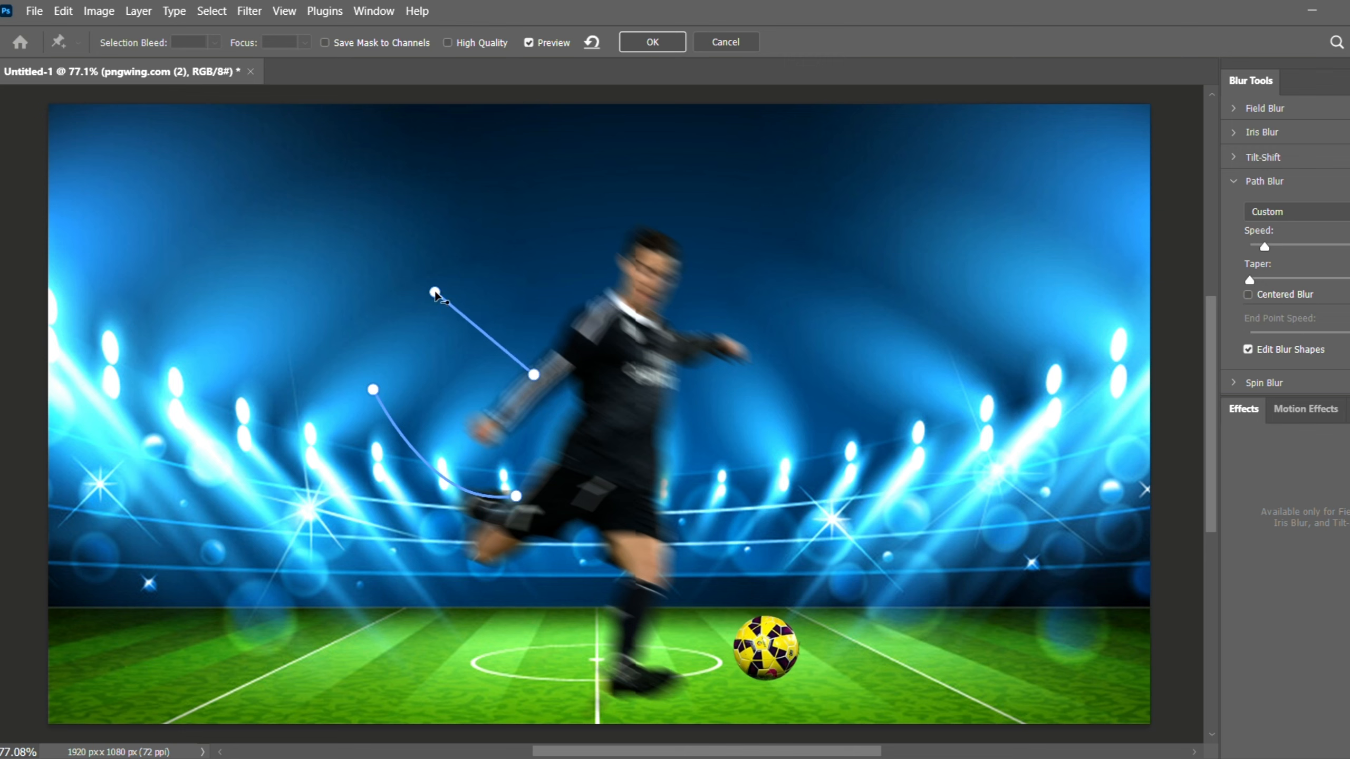
pyautogui.keyDown('alt'); pyautogui.click(434, 292); pyautogui.keyUp('alt')
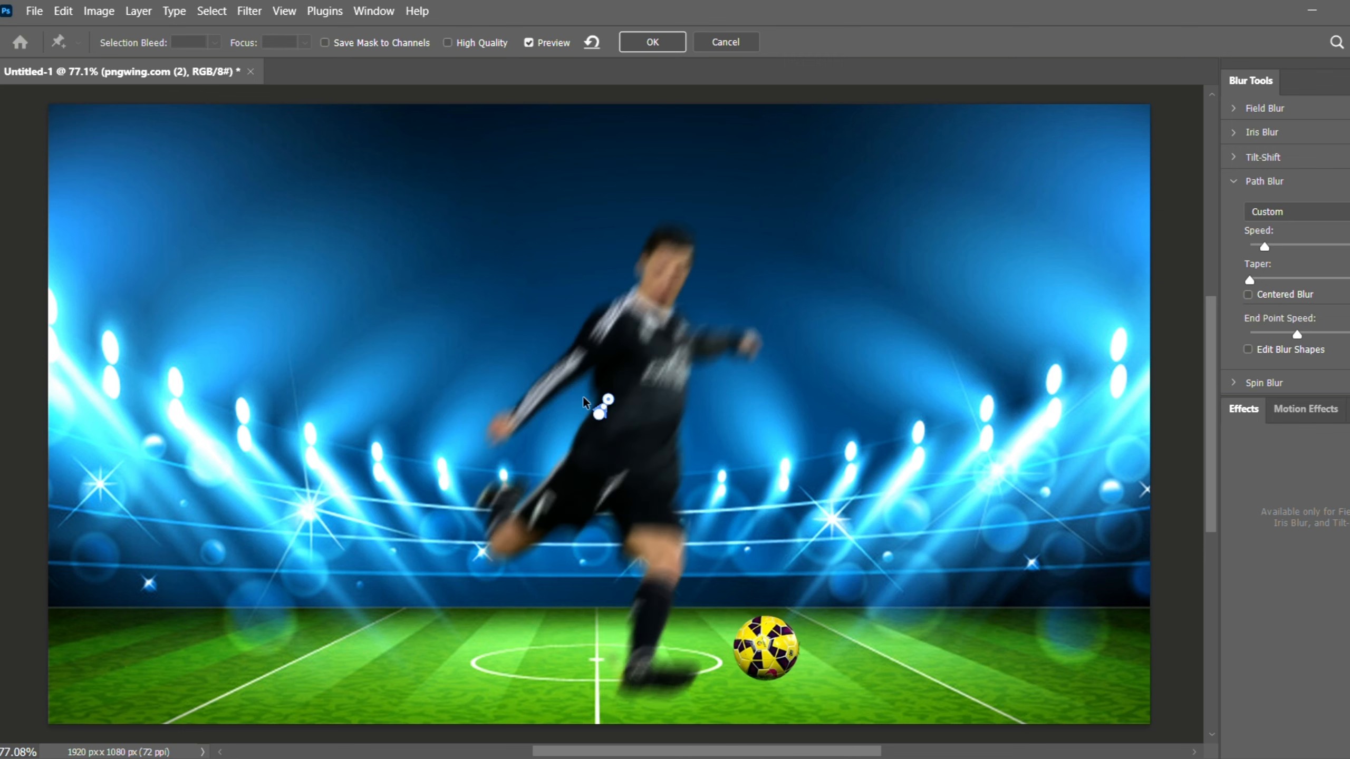
pyautogui.moveTo(582, 396); pyautogui.dragTo(458, 419)
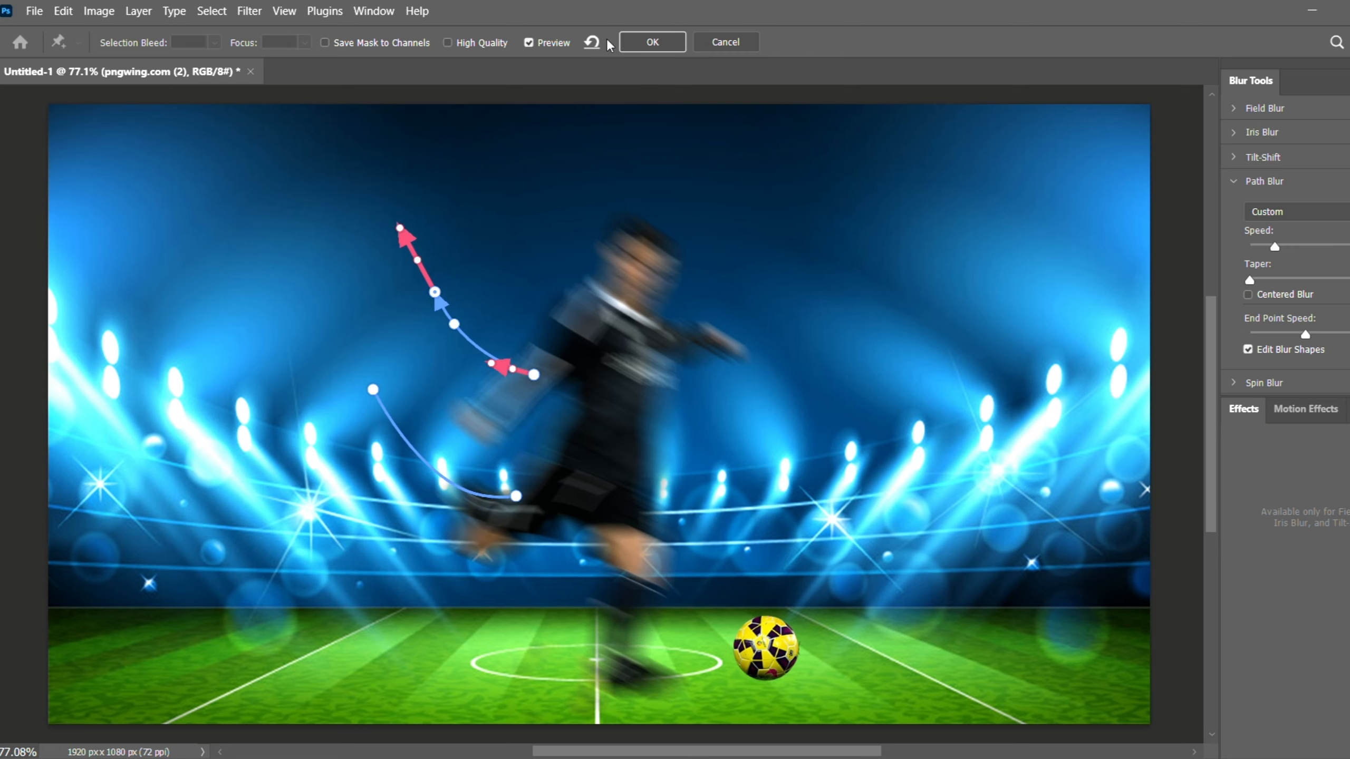
pyautogui.click(632, 43)
# Step: Rasterize the blurred player layer and mask out its blur along the player's front side, from face to leg
pyautogui.rightClick(1294, 635)
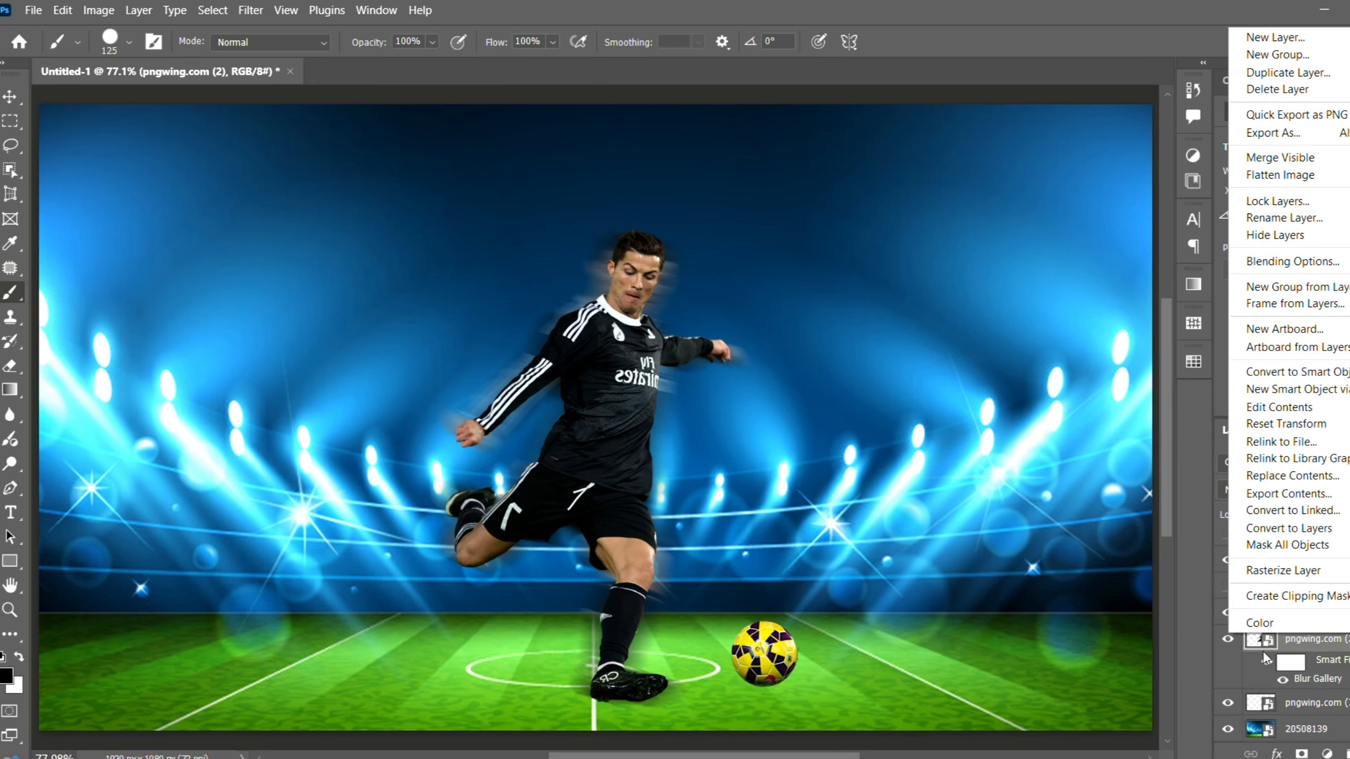
pyautogui.click(1322, 379)
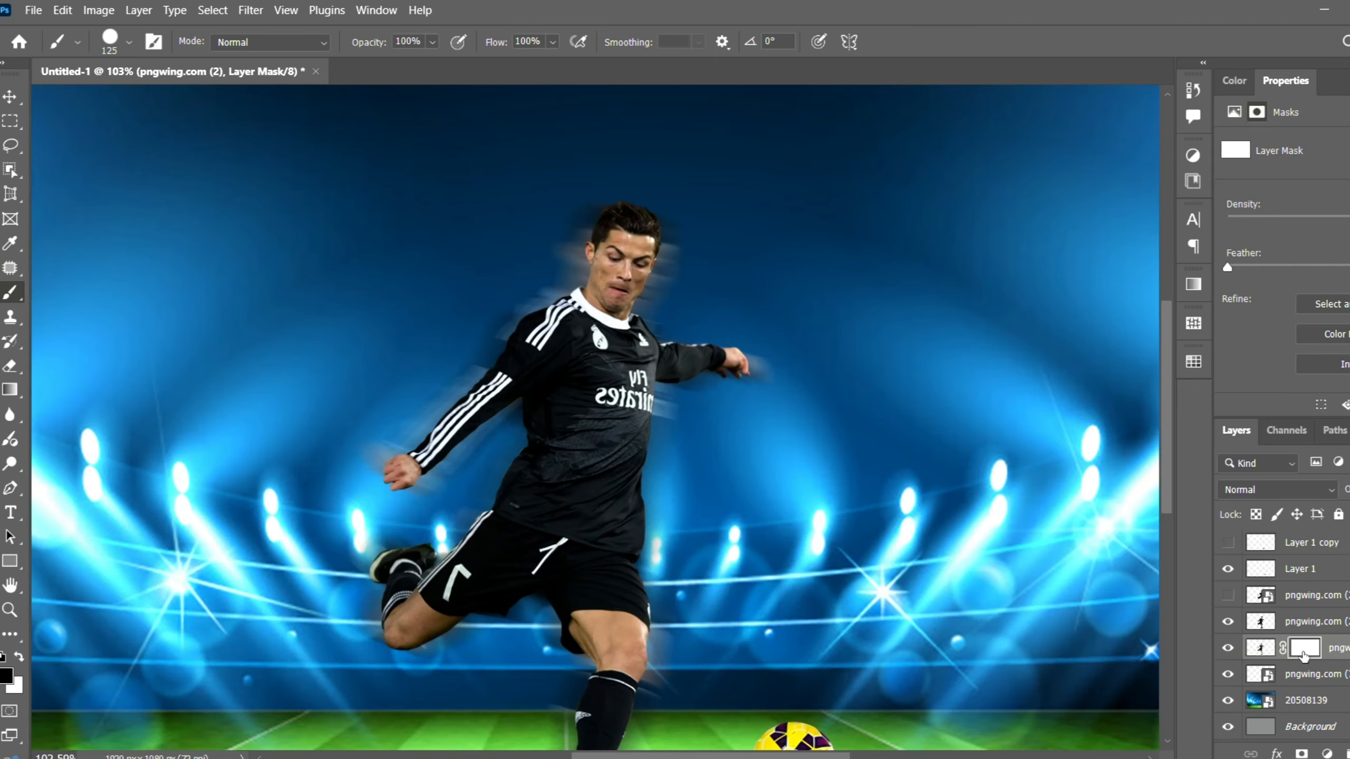
pyautogui.moveTo(684, 283); pyautogui.dragTo(679, 317)
pyautogui.moveTo(658, 412); pyautogui.dragTo(700, 423)
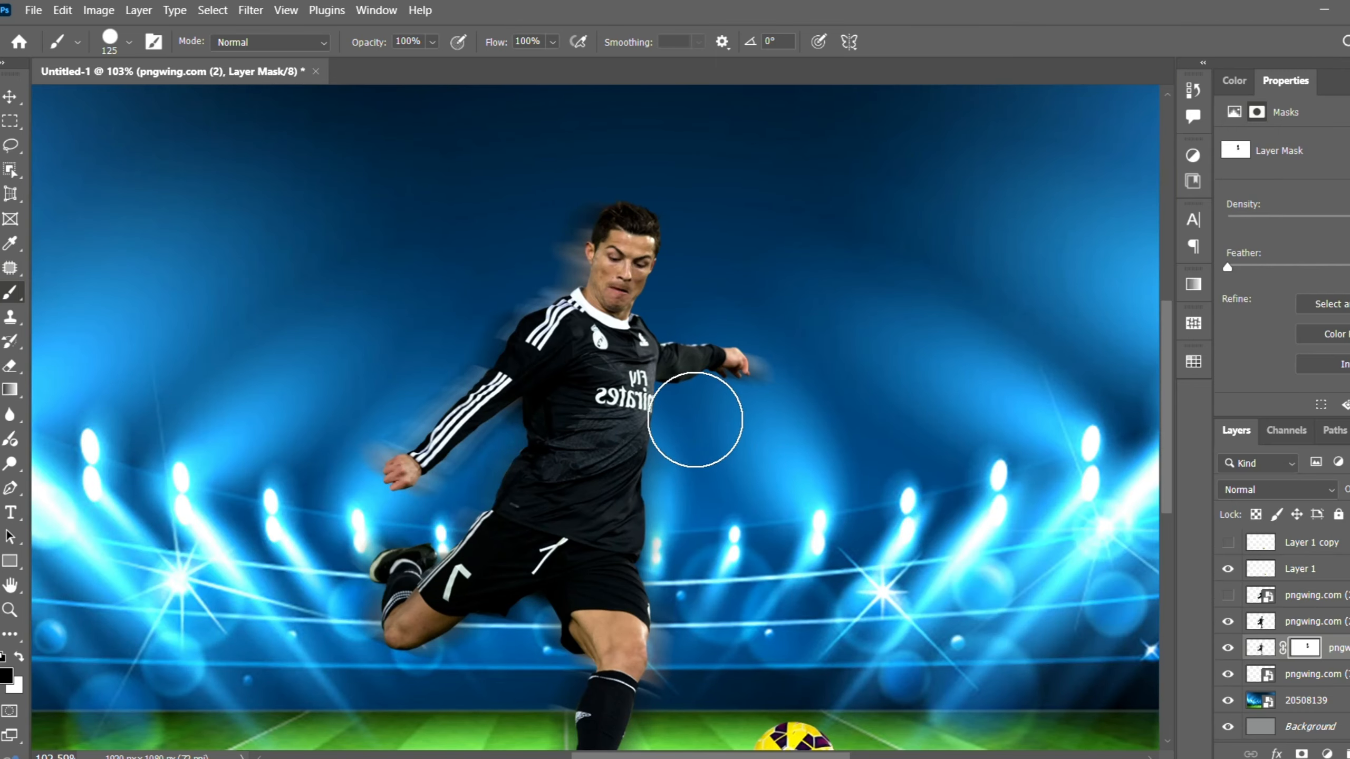
pyautogui.moveTo(778, 371); pyautogui.dragTo(756, 440)
pyautogui.scroll(-2, 718, 492)
pyautogui.moveTo(684, 612); pyautogui.dragTo(678, 711)
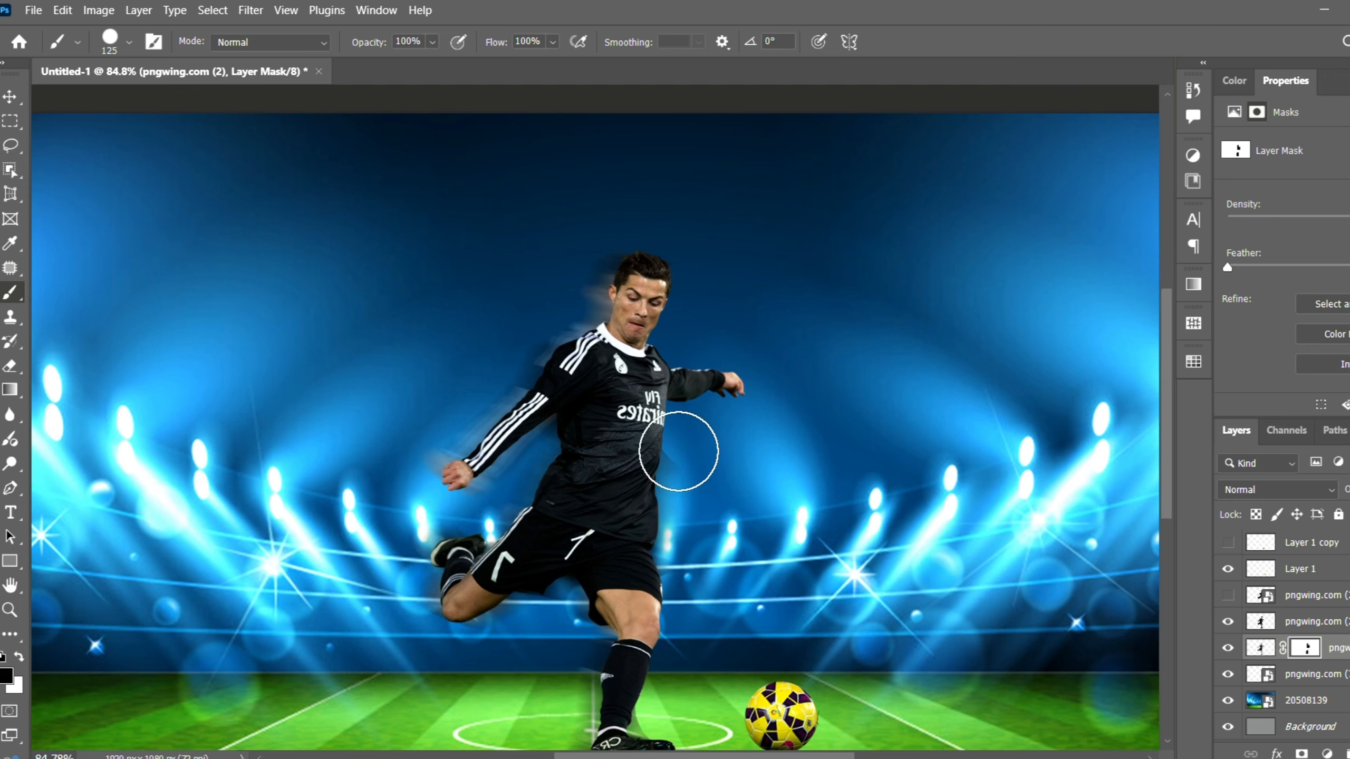
# Step: Soften the blur behind the player's head on the layer mask with a brush at 77% opacity and 14% flow
pyautogui.scroll(7, 611, 255)
pyautogui.hotkey('shift', '1')
pyautogui.hotkey('shift', '4')
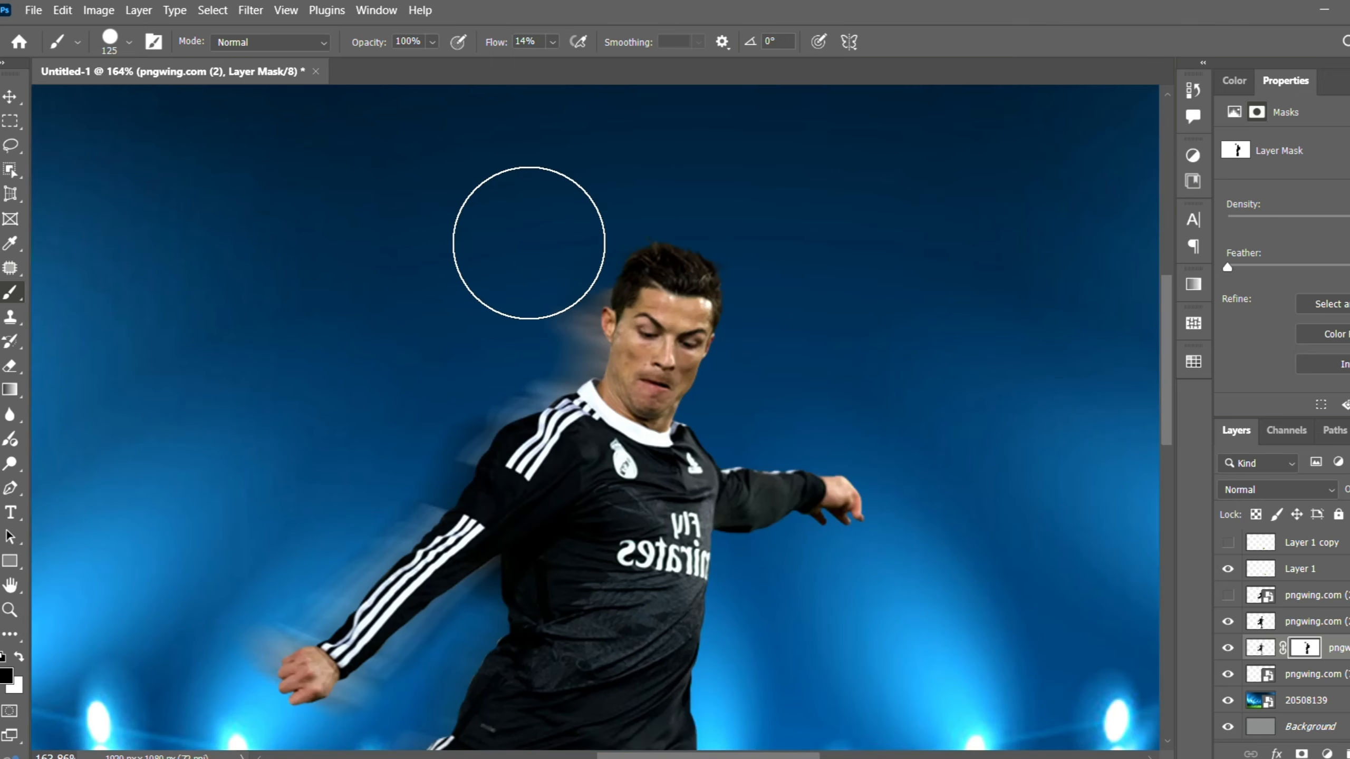
pyautogui.hotkey('ctrl', 'z')
pyautogui.click(432, 43)
pyautogui.click(433, 62)
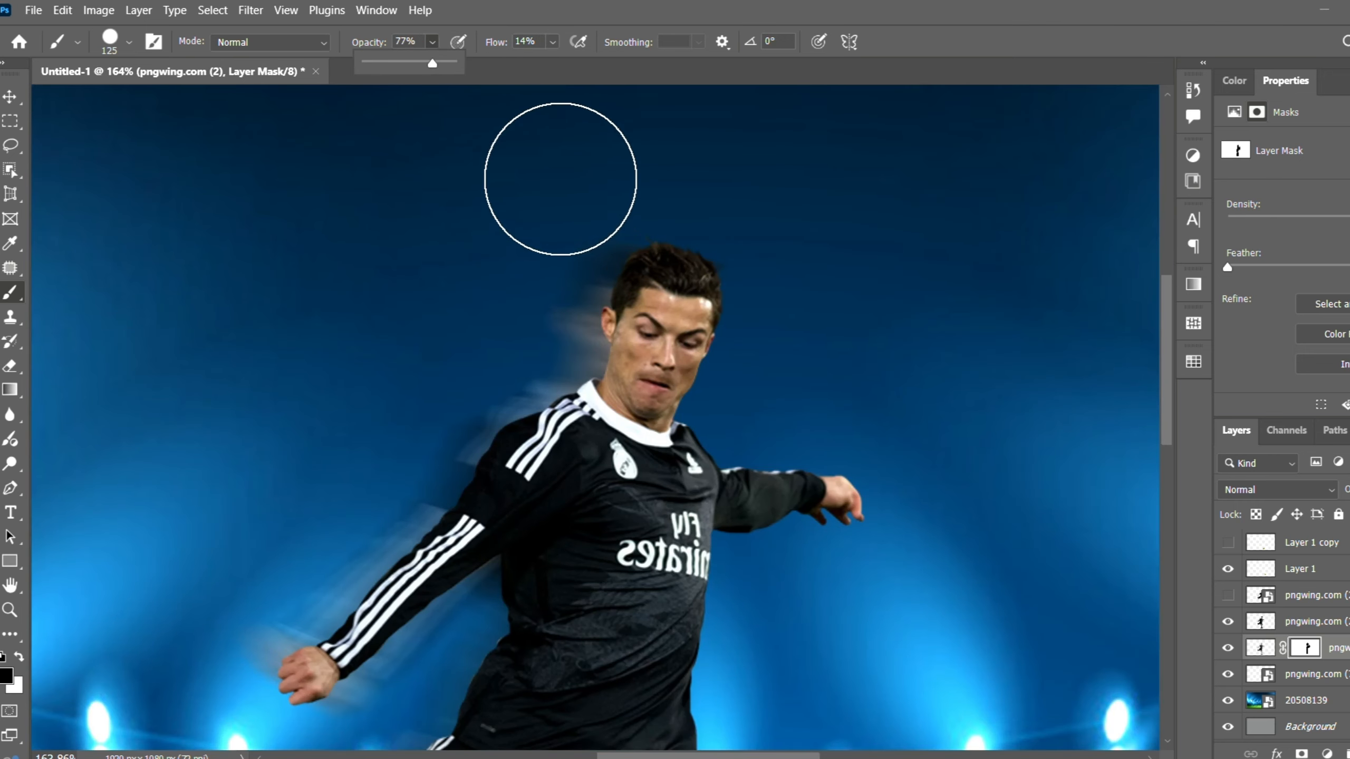
pyautogui.moveTo(560, 179); pyautogui.dragTo(597, 196)
pyautogui.scroll(5, 585, 713)
pyautogui.press('[')
pyautogui.press('[')
pyautogui.press('[')
pyautogui.press('[')
pyautogui.press('[')
pyautogui.press('[')
pyautogui.press('[')
pyautogui.scroll(3, 374, 581)
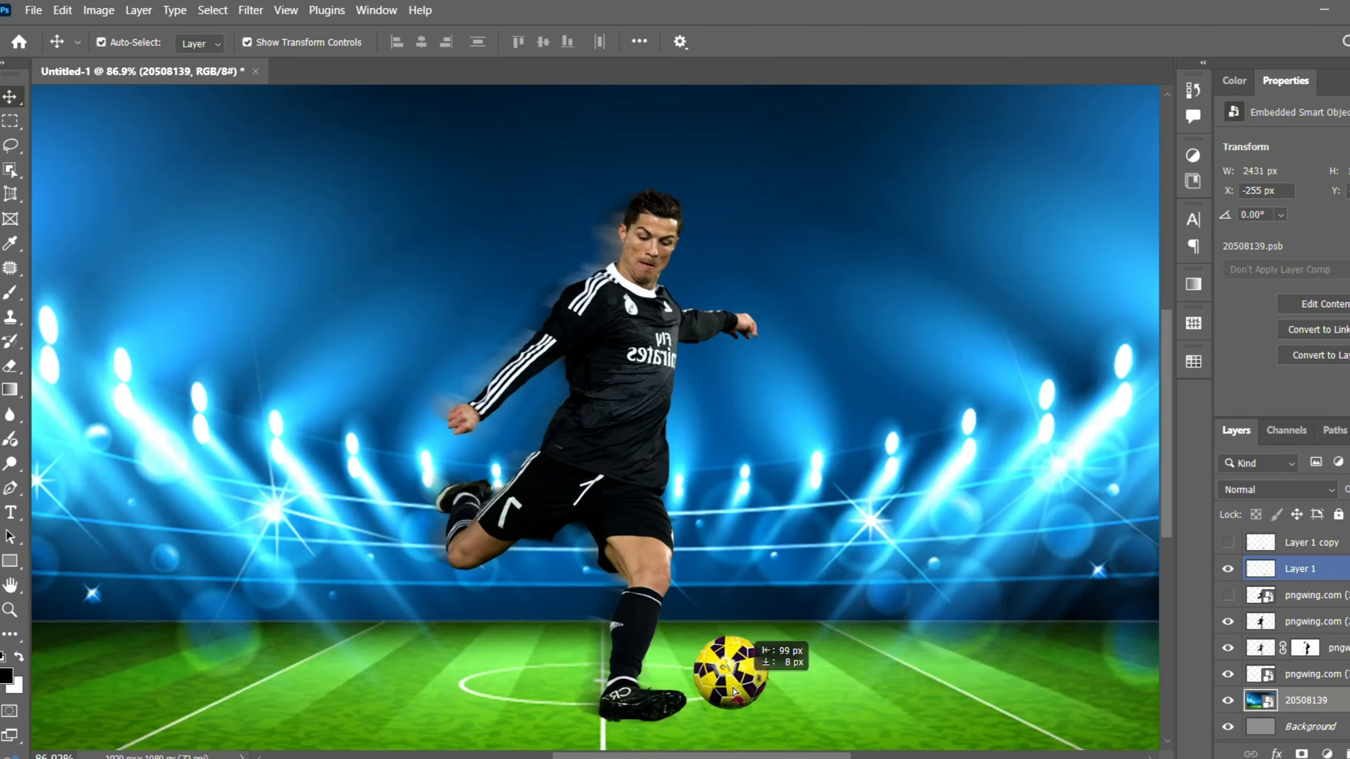
# Step: Move the Layer 1 ball onto the player's front foot, reapply Path Blur to it and nudge the blurred ball into place
pyautogui.moveTo(738, 654); pyautogui.dragTo(646, 686)
pyautogui.click(251, 10)
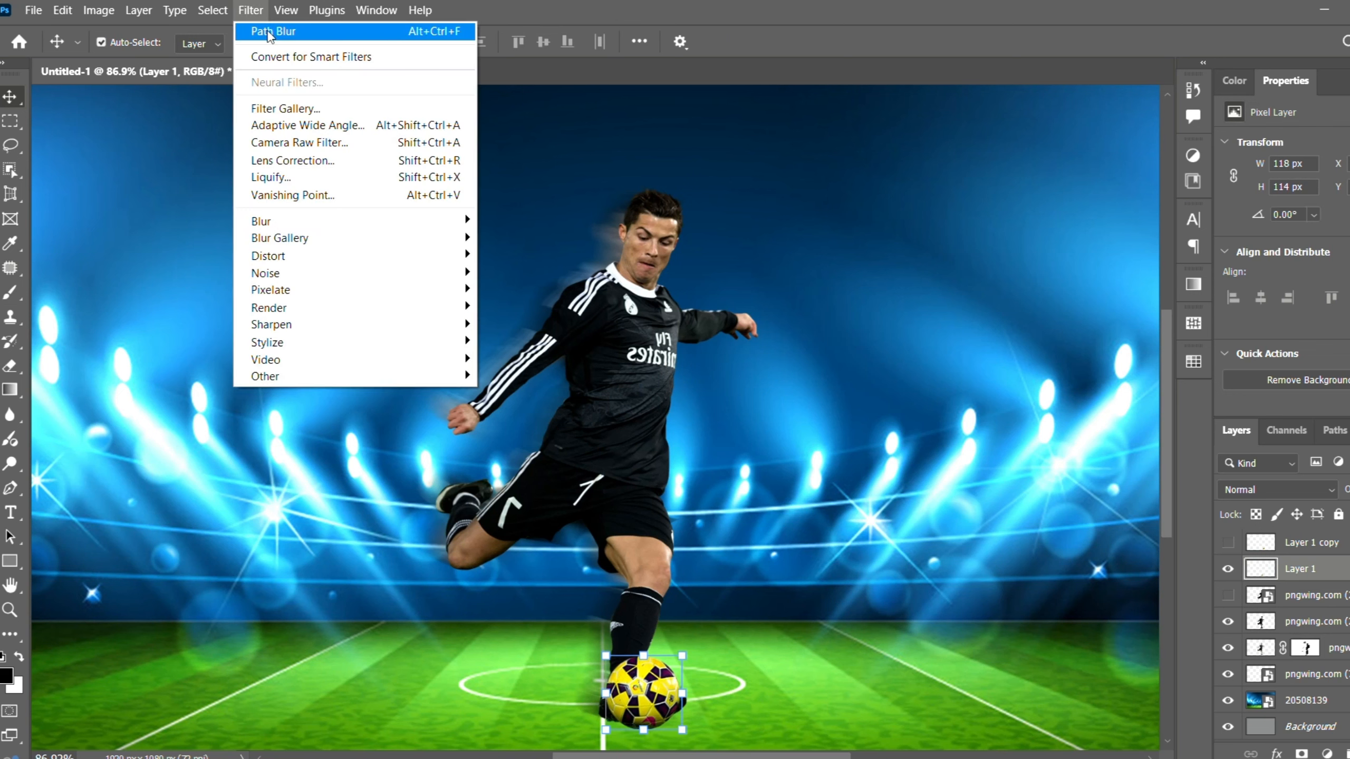
pyautogui.click(270, 34)
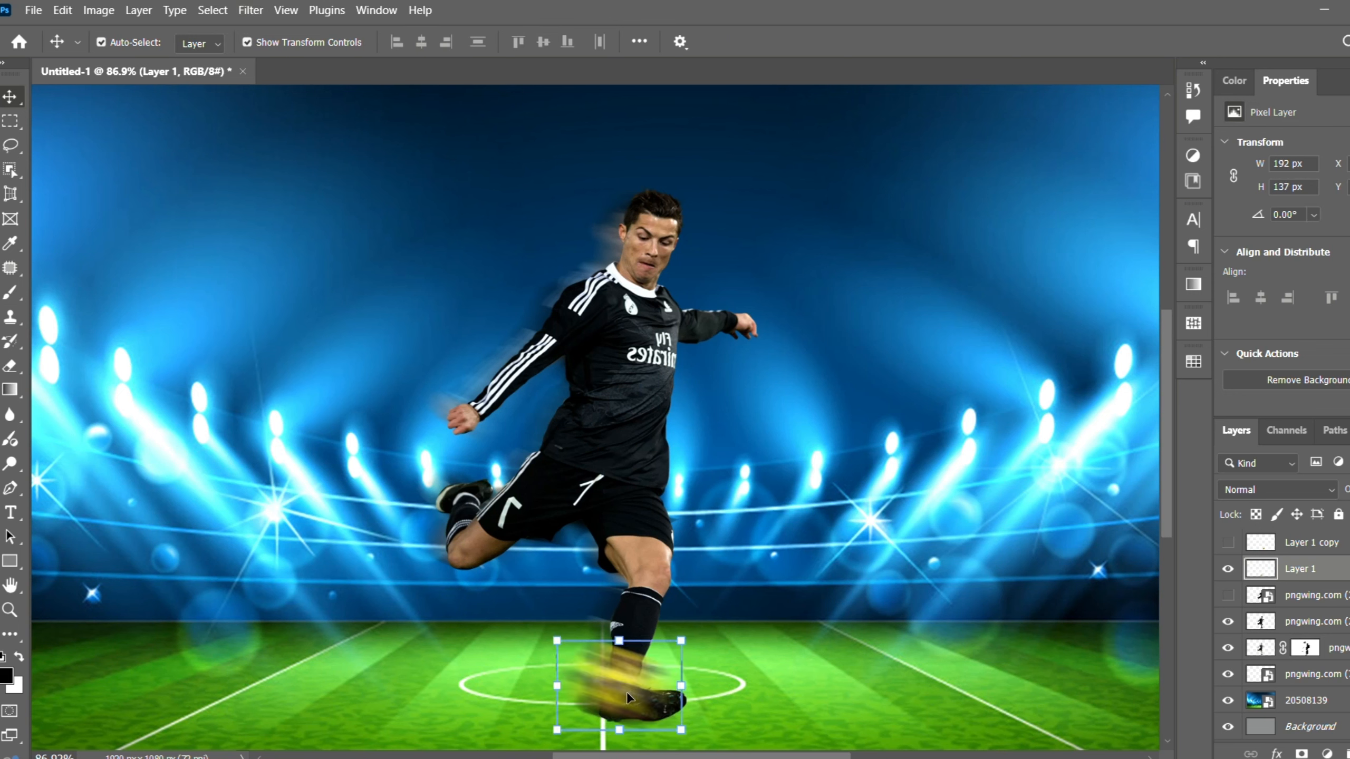
pyautogui.moveTo(627, 692); pyautogui.dragTo(624, 705)
# Step: Show the Layer 1 copy ball and place it over the blurred ball at the player's foot
pyautogui.click(797, 676)
pyautogui.click(1228, 543)
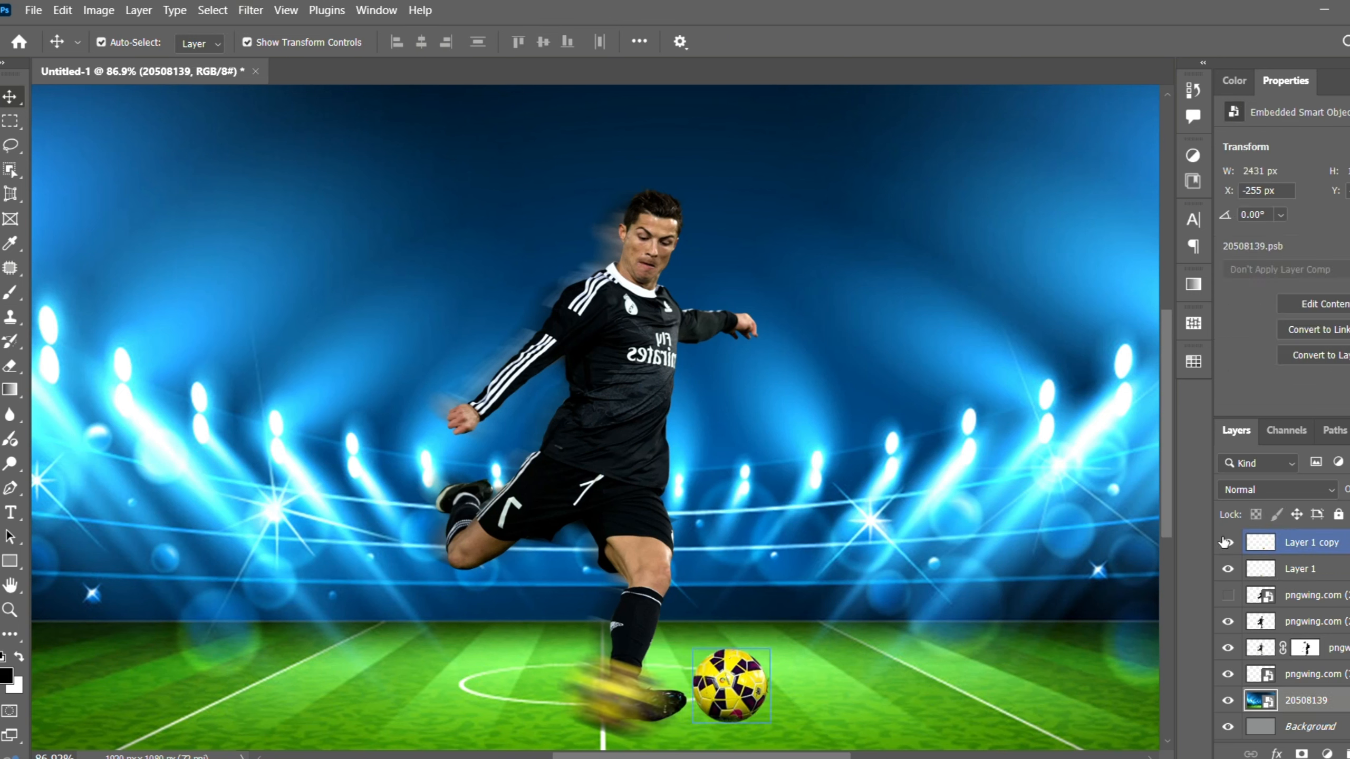
pyautogui.moveTo(738, 688); pyautogui.dragTo(656, 700)
# Step: Apply a slight Gaussian Blur to the Layer 1 copy ball
pyautogui.click(250, 10)
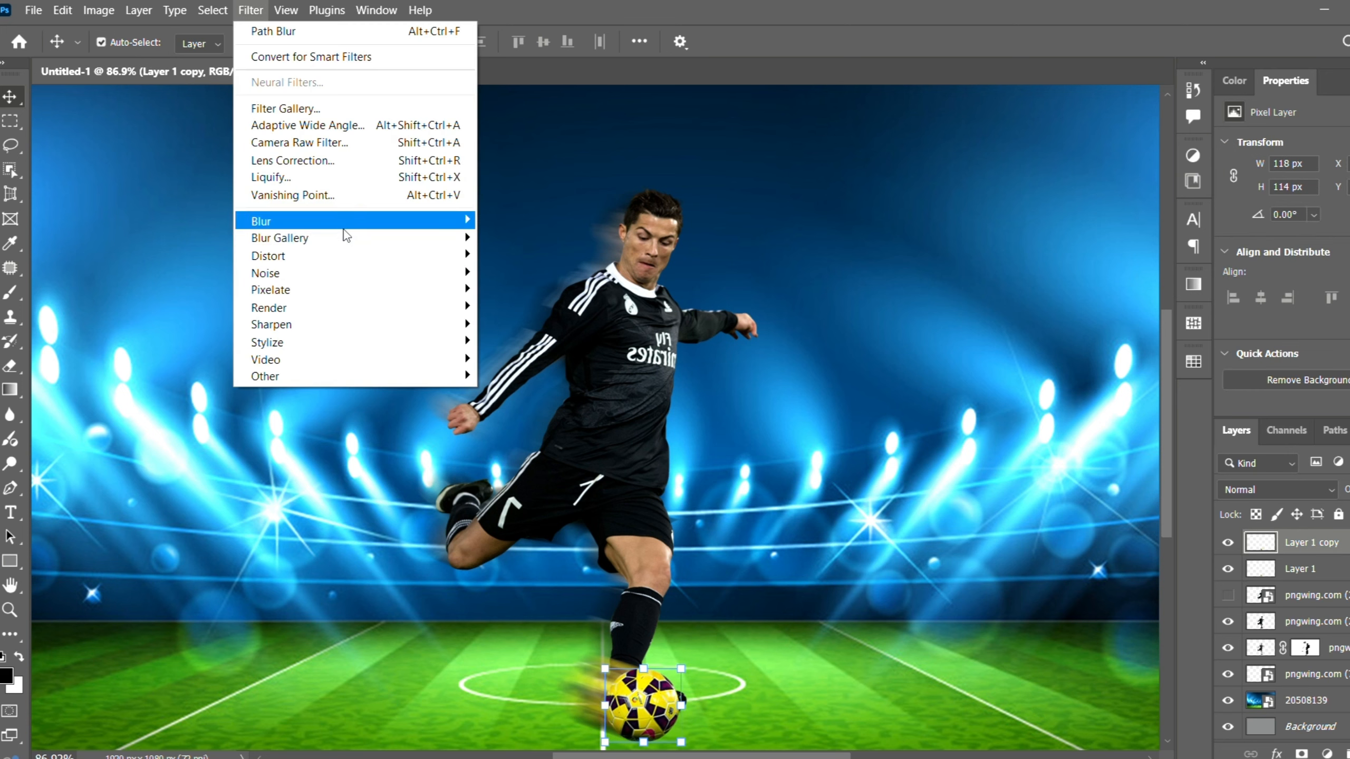
pyautogui.moveTo(354, 220)
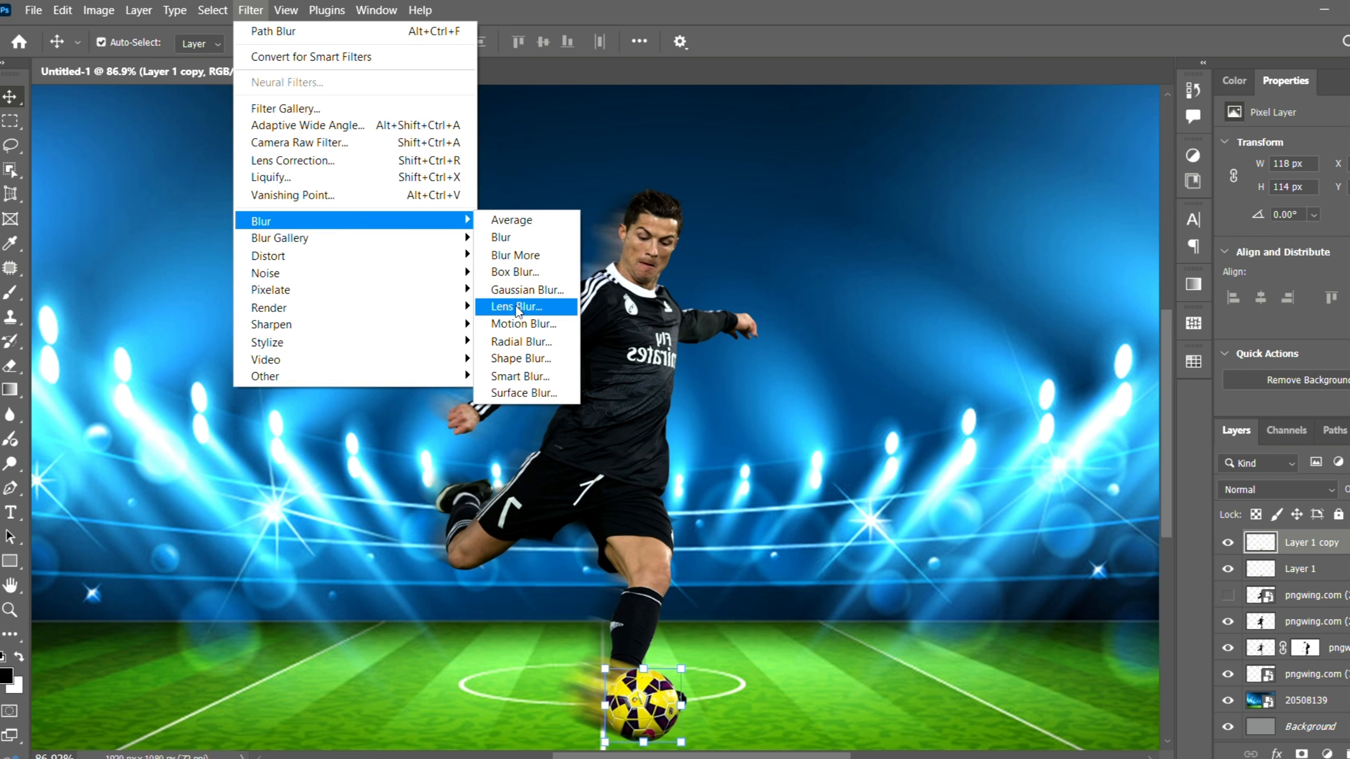
pyautogui.click(511, 291)
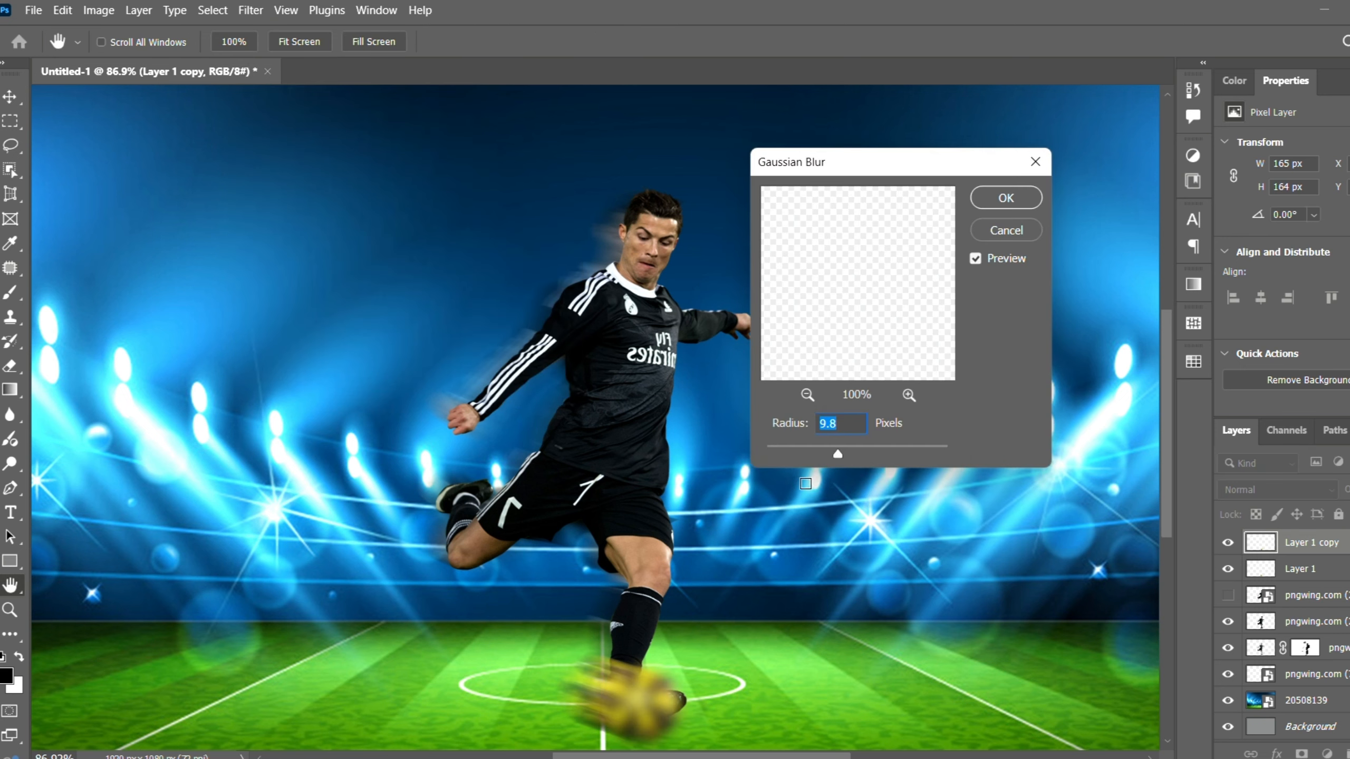
pyautogui.moveTo(804, 452); pyautogui.dragTo(788, 452)
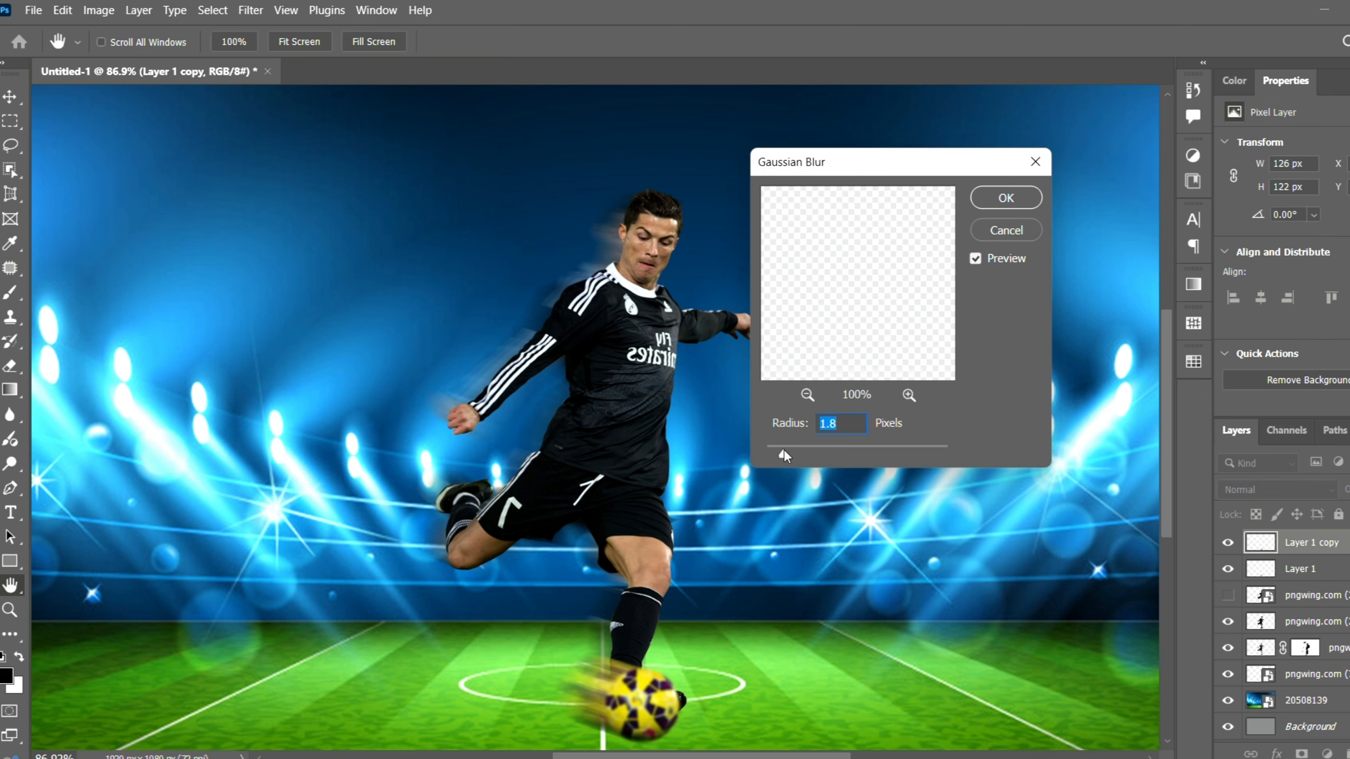
pyautogui.moveTo(783, 452); pyautogui.dragTo(781, 452)
pyautogui.click(1001, 200)
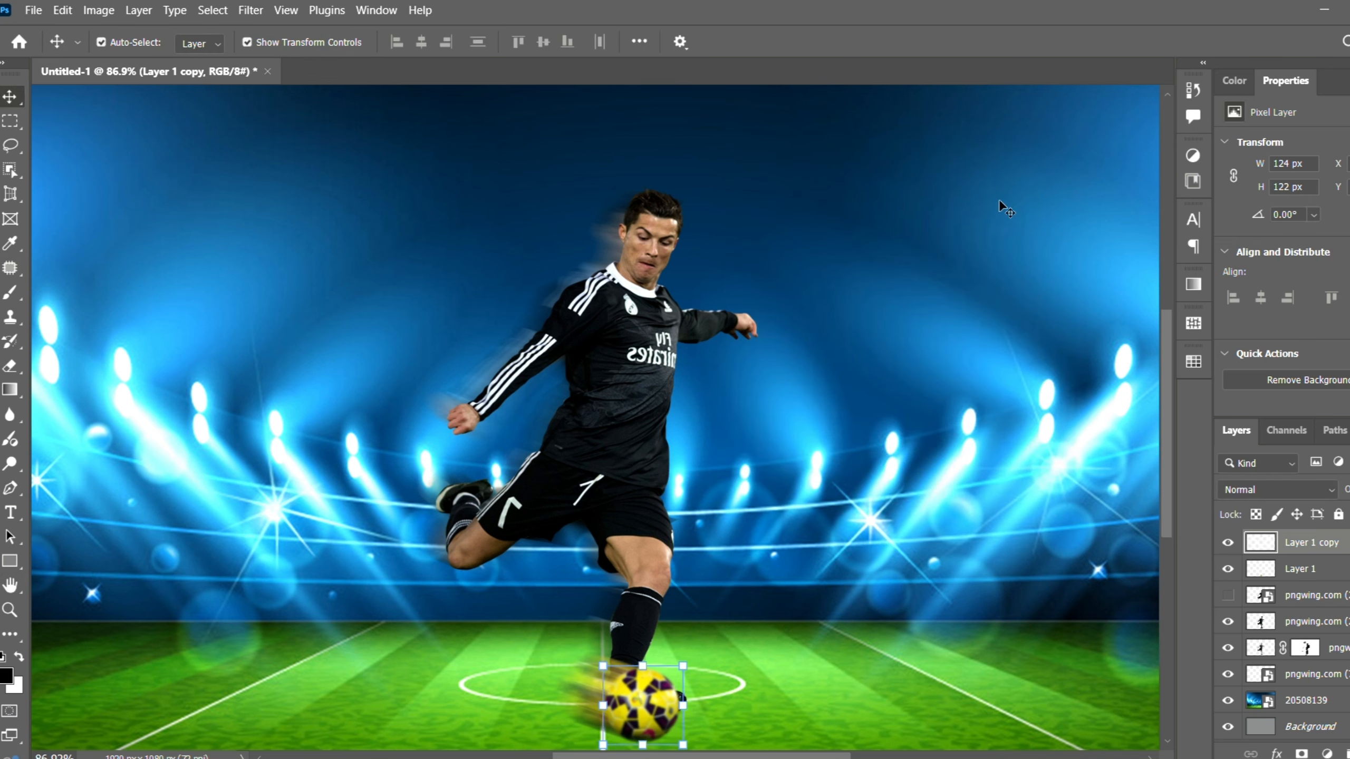
pyautogui.click(897, 449)
# Step: Apply a Gaussian Blur to the sharp player layer
pyautogui.click(627, 393)
pyautogui.click(245, 14)
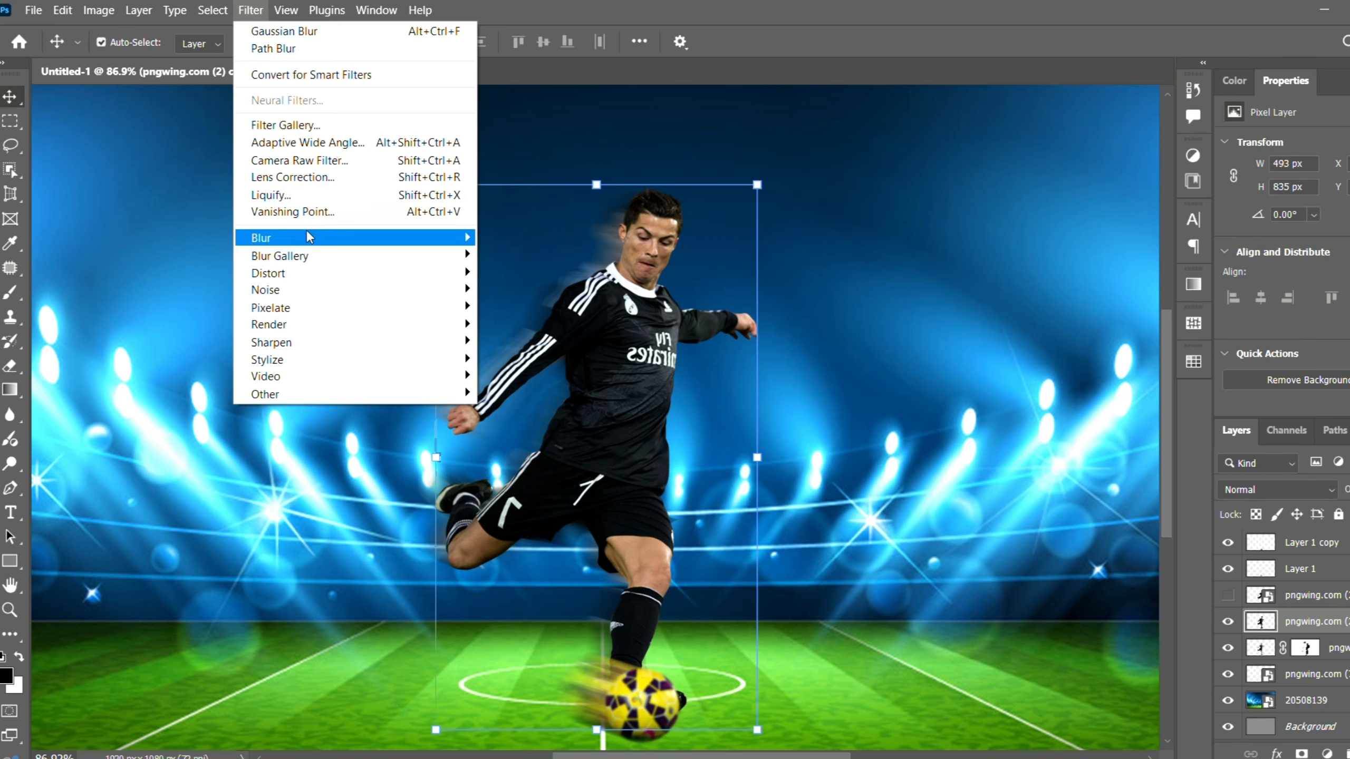
pyautogui.moveTo(312, 241)
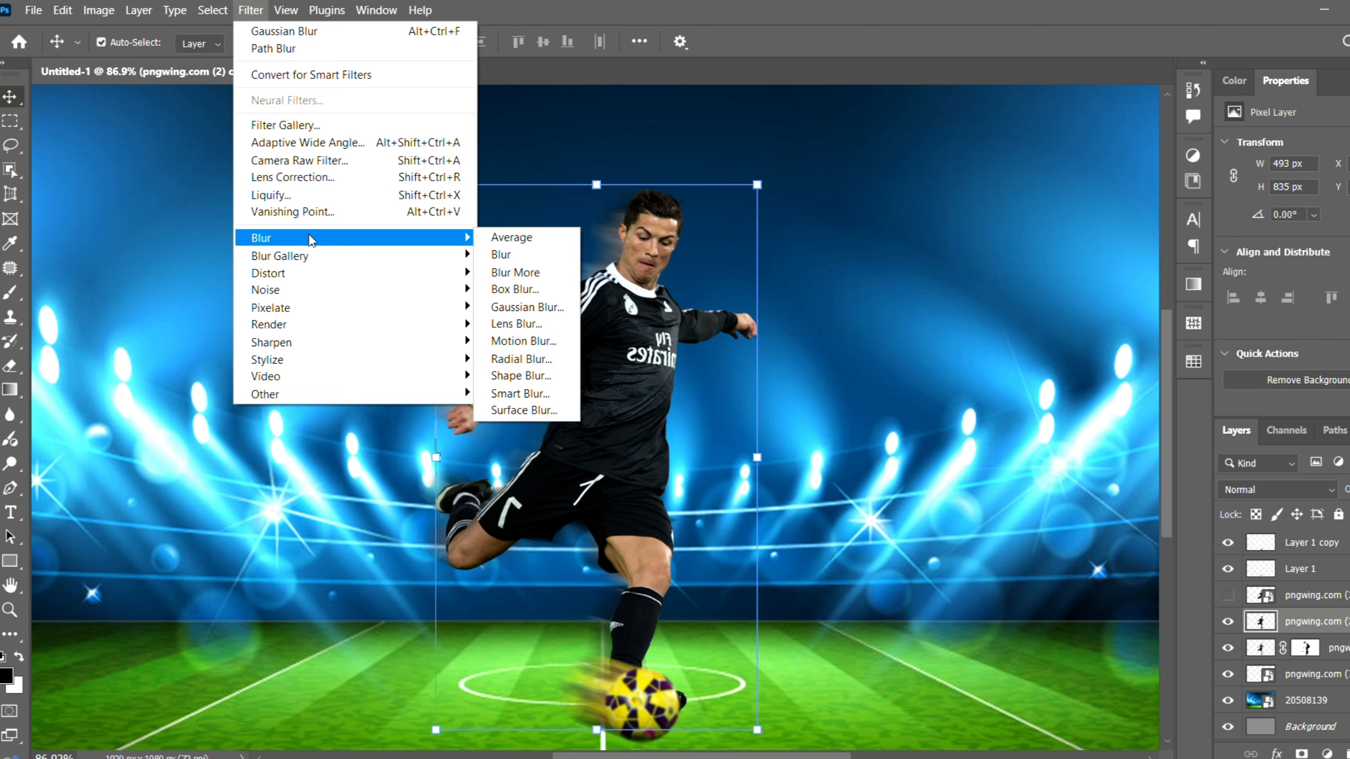
pyautogui.click(526, 311)
pyautogui.click(1006, 197)
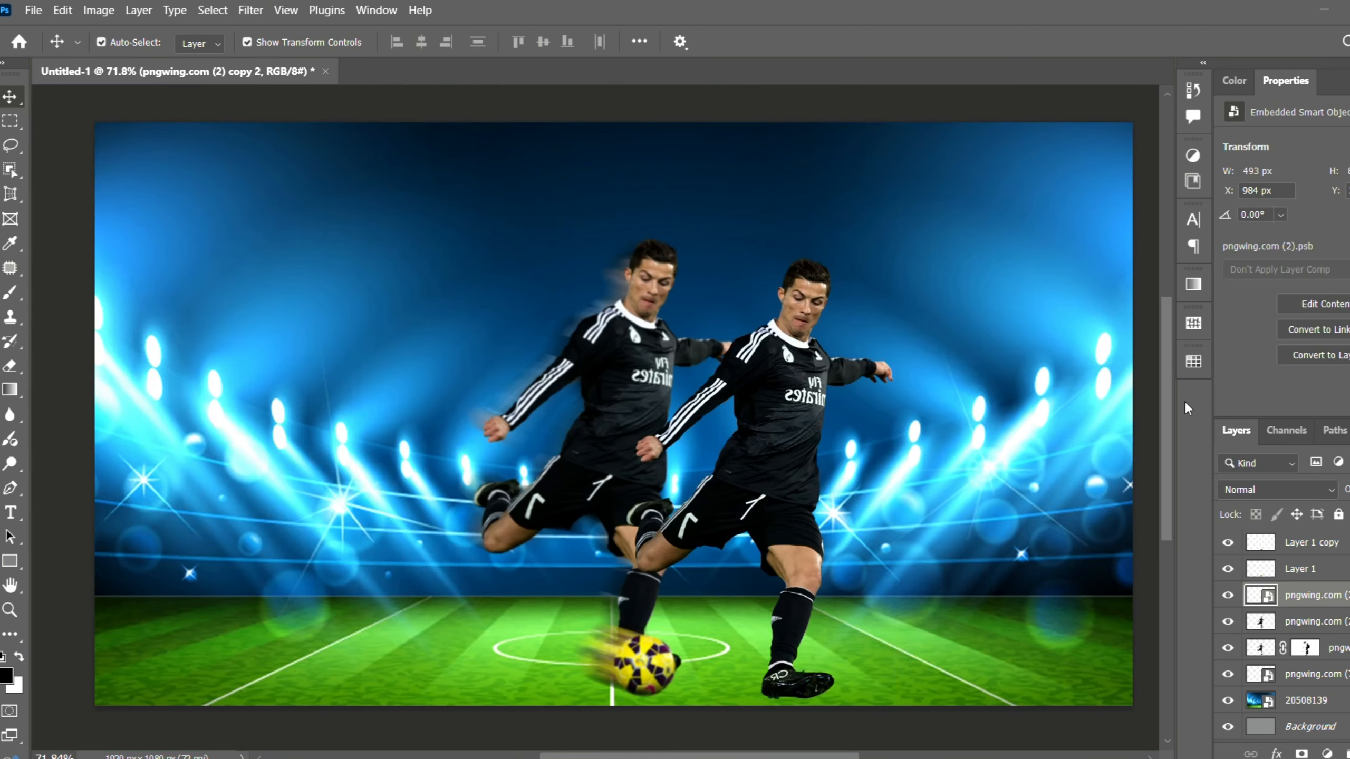
# Step: Add a black Color Overlay at 100% opacity in Normal mode to the player layer pngwing.com (2) copy 2
pyautogui.moveTo(1118, 11); pyautogui.dragTo(985, 115)
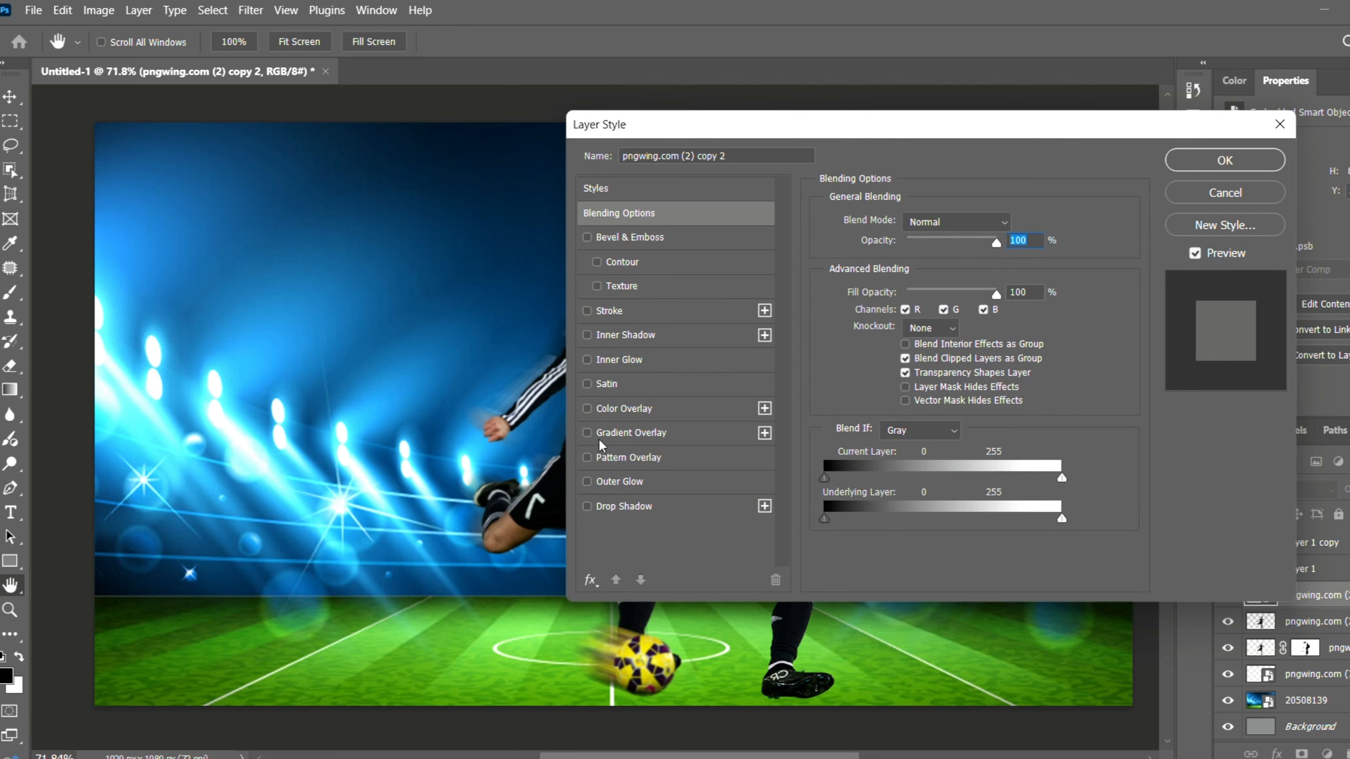
pyautogui.click(587, 409)
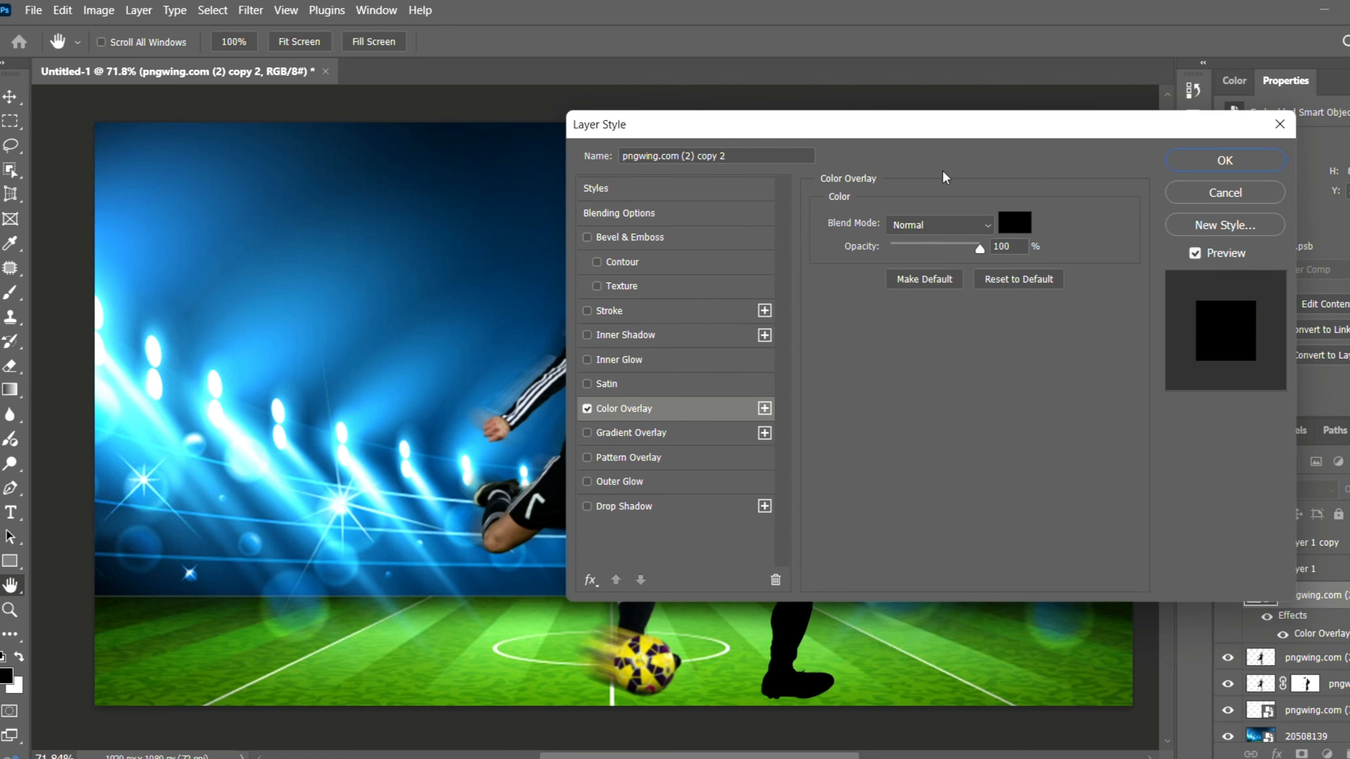
pyautogui.moveTo(934, 127); pyautogui.dragTo(383, 156)
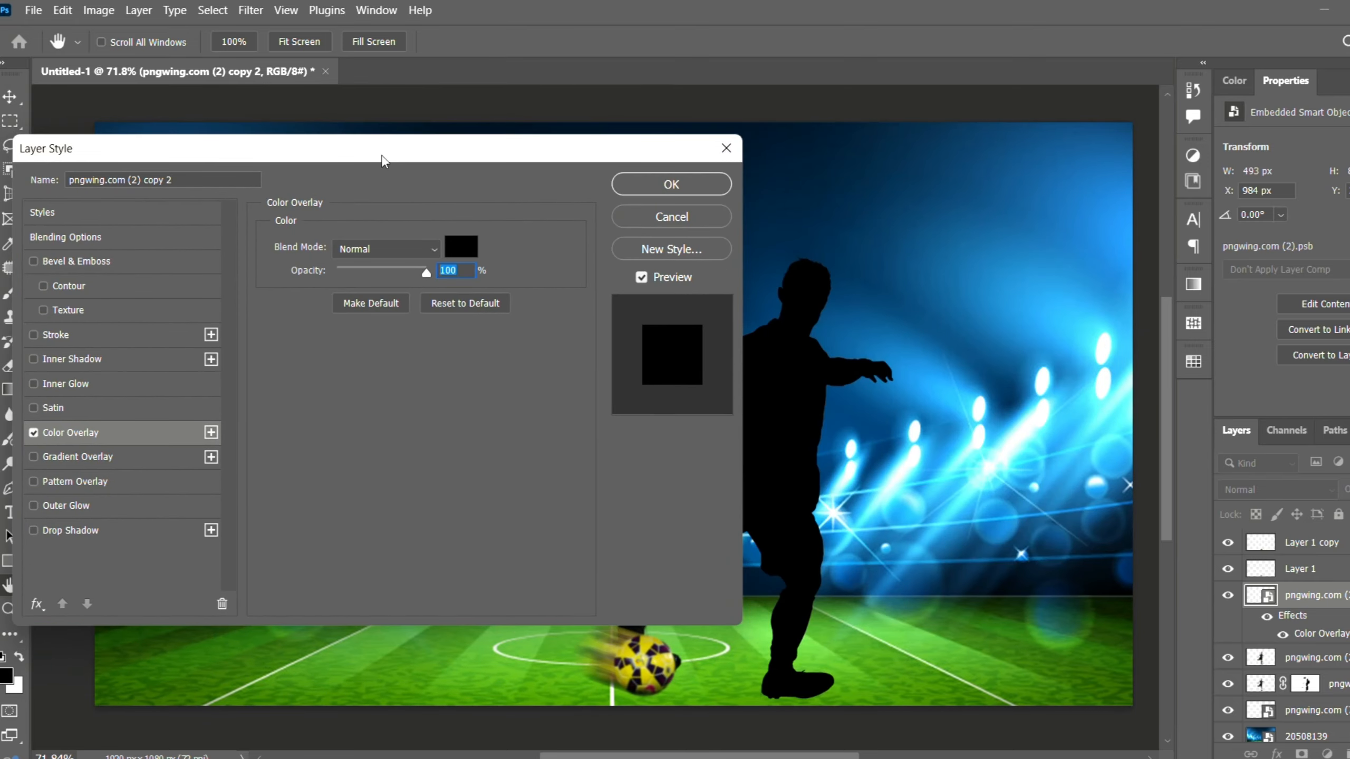
pyautogui.click(671, 185)
# Step: Flip the black player silhouette horizontally and move it so its standing foot meets the ball
pyautogui.click(63, 9)
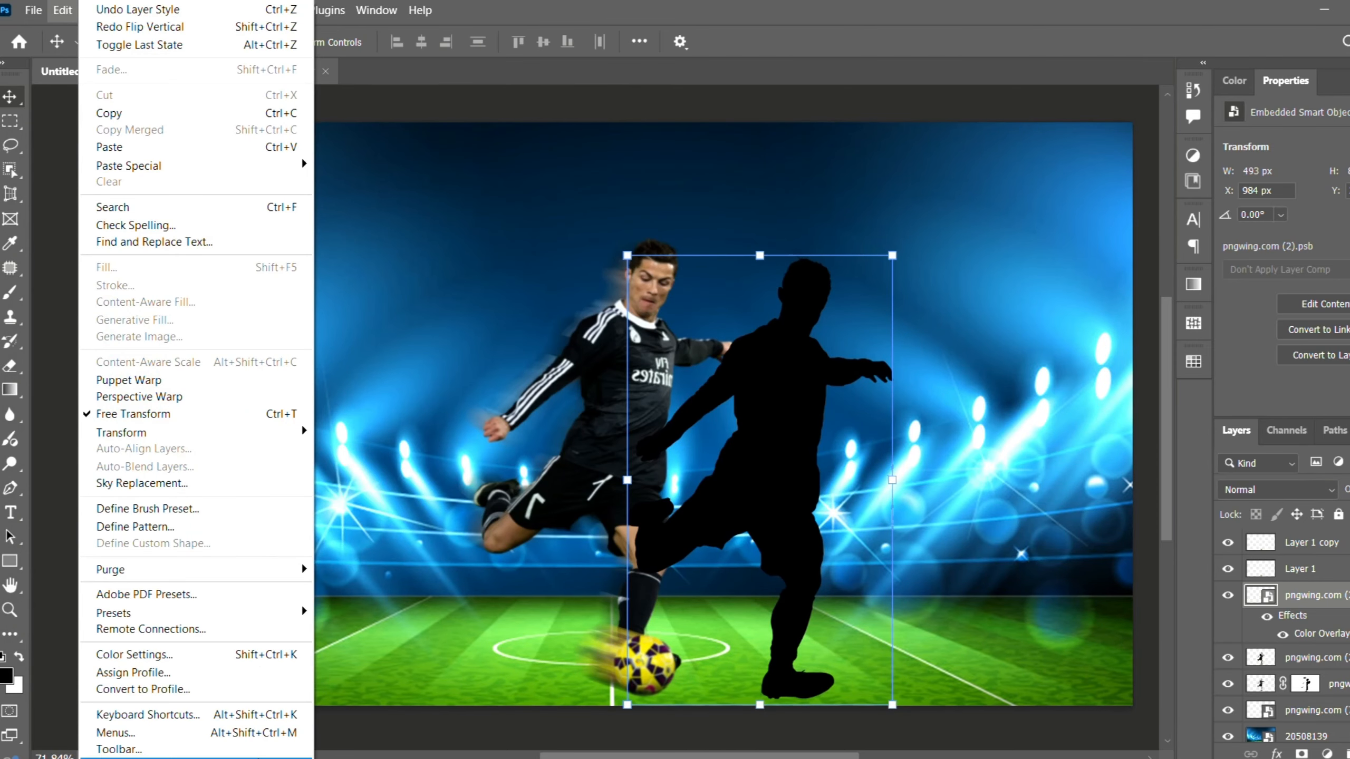
pyautogui.moveTo(259, 433)
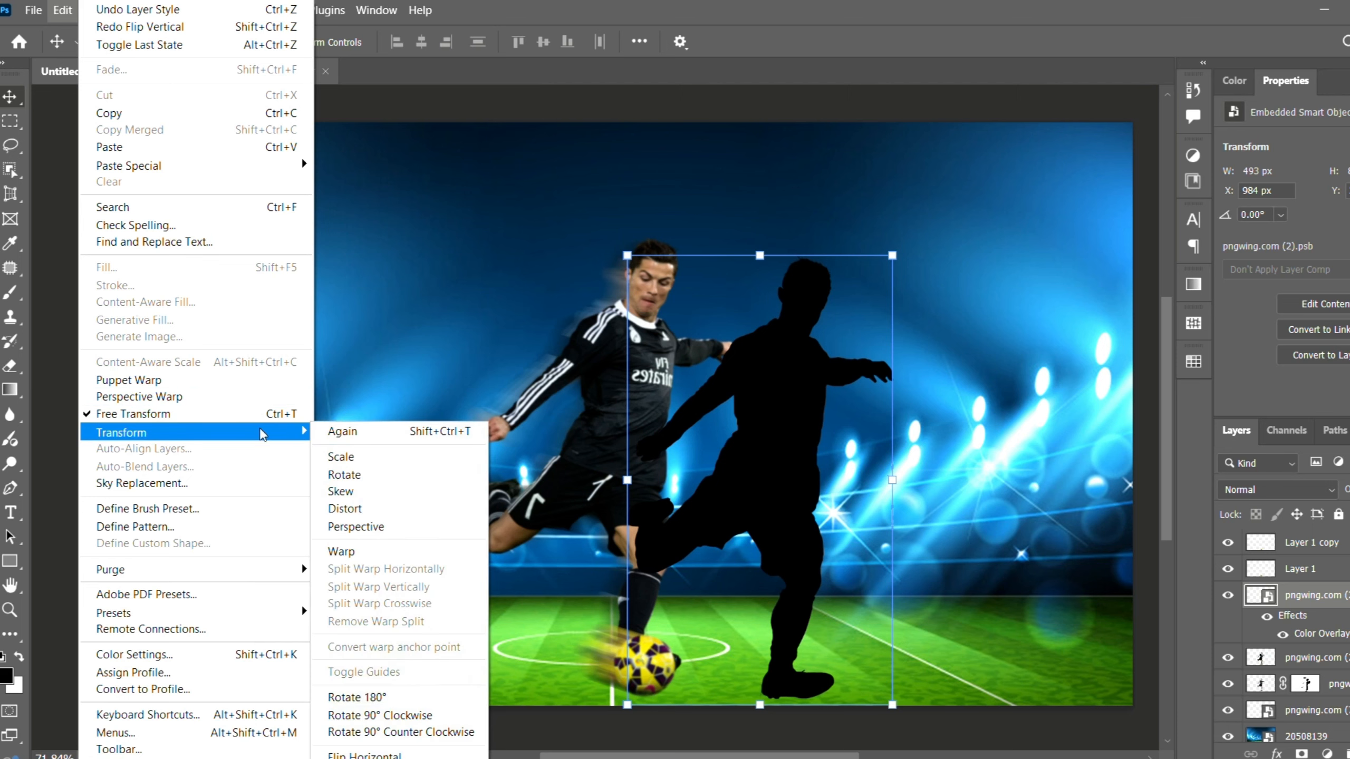
pyautogui.click(364, 755)
pyautogui.moveTo(744, 530); pyautogui.dragTo(694, 530)
# Step: Define a Perspective Warp plane around the whole silhouette and switch to Warp mode
pyautogui.click(62, 9)
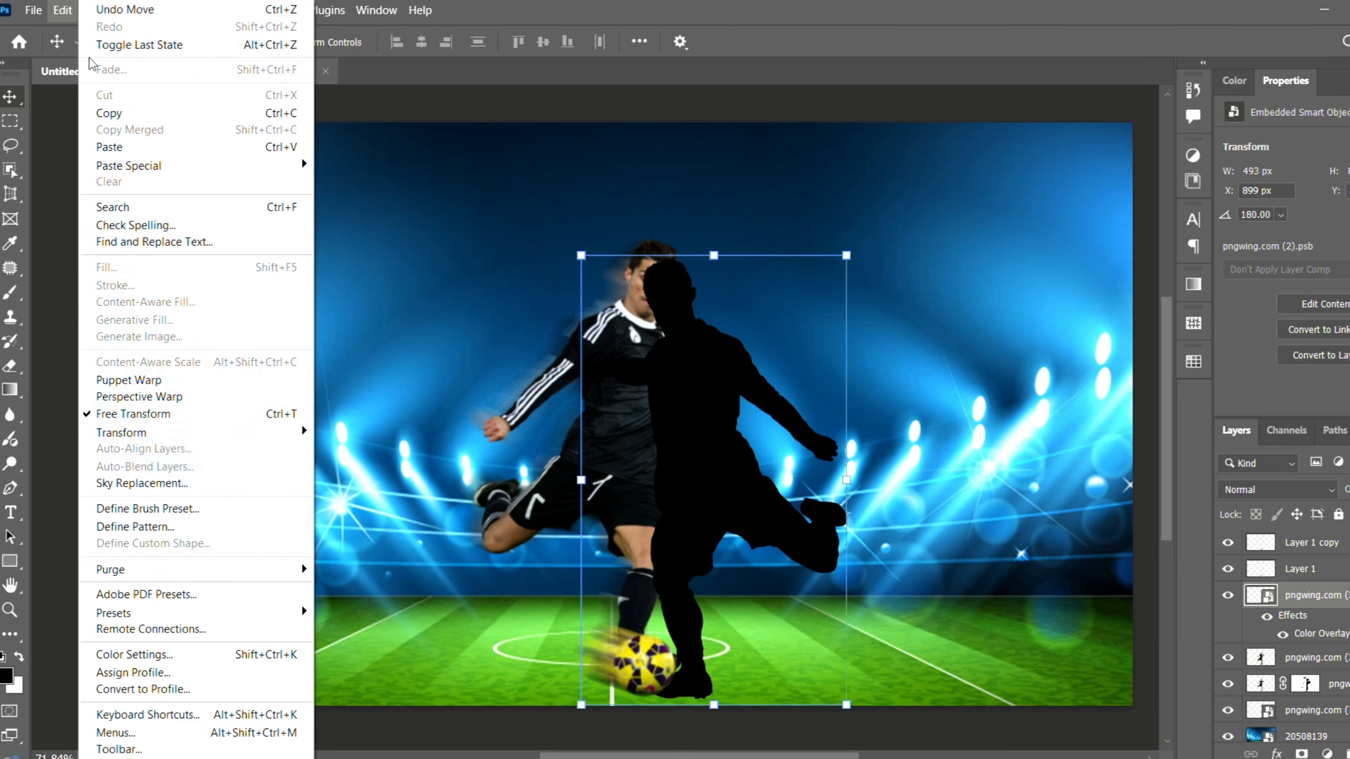
pyautogui.click(172, 398)
pyautogui.moveTo(567, 237); pyautogui.dragTo(875, 702)
pyautogui.press('w')
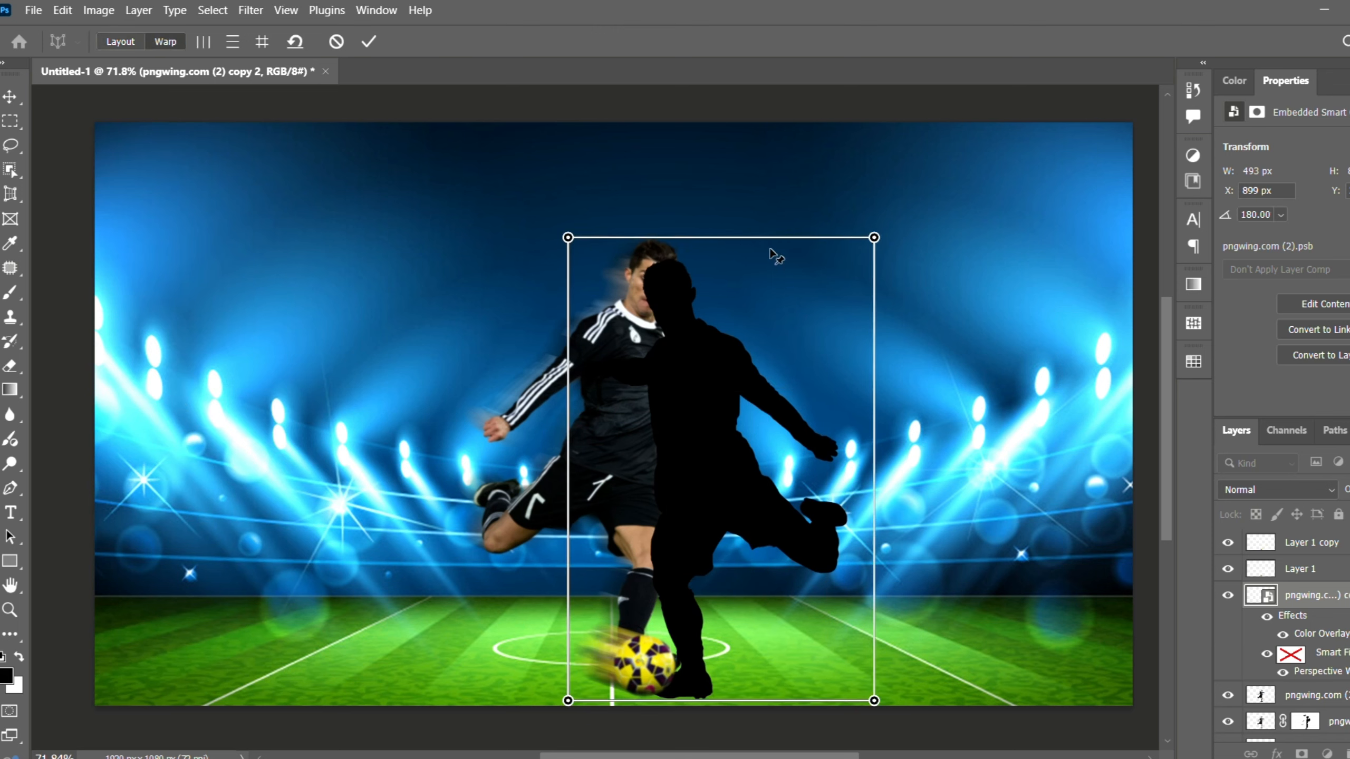
# Step: Warp the black player silhouette flat onto the grass so it stretches from the ball toward the right side of the pitch, and apply it
pyautogui.moveTo(875, 238); pyautogui.dragTo(877, 242)
pyautogui.moveTo(989, 367); pyautogui.dragTo(1009, 519)
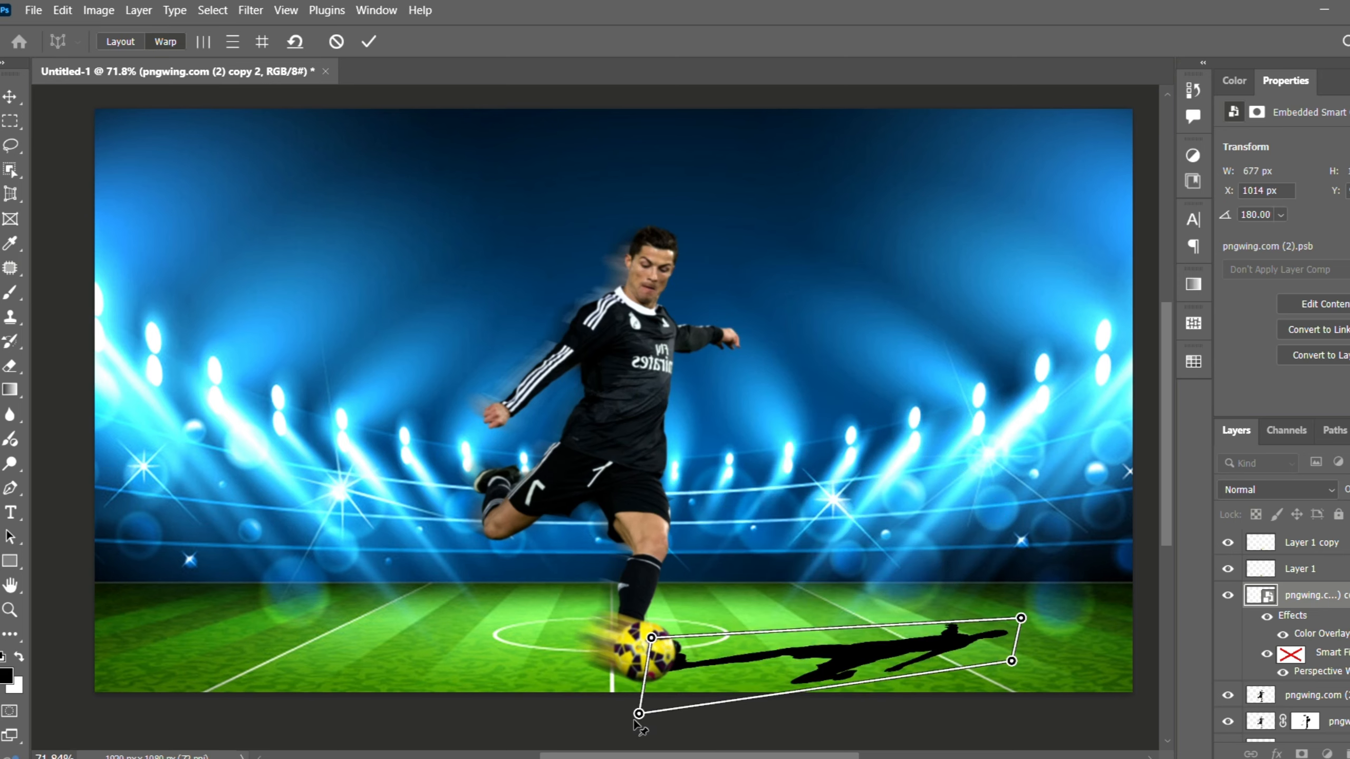
pyautogui.moveTo(595, 718); pyautogui.dragTo(572, 714)
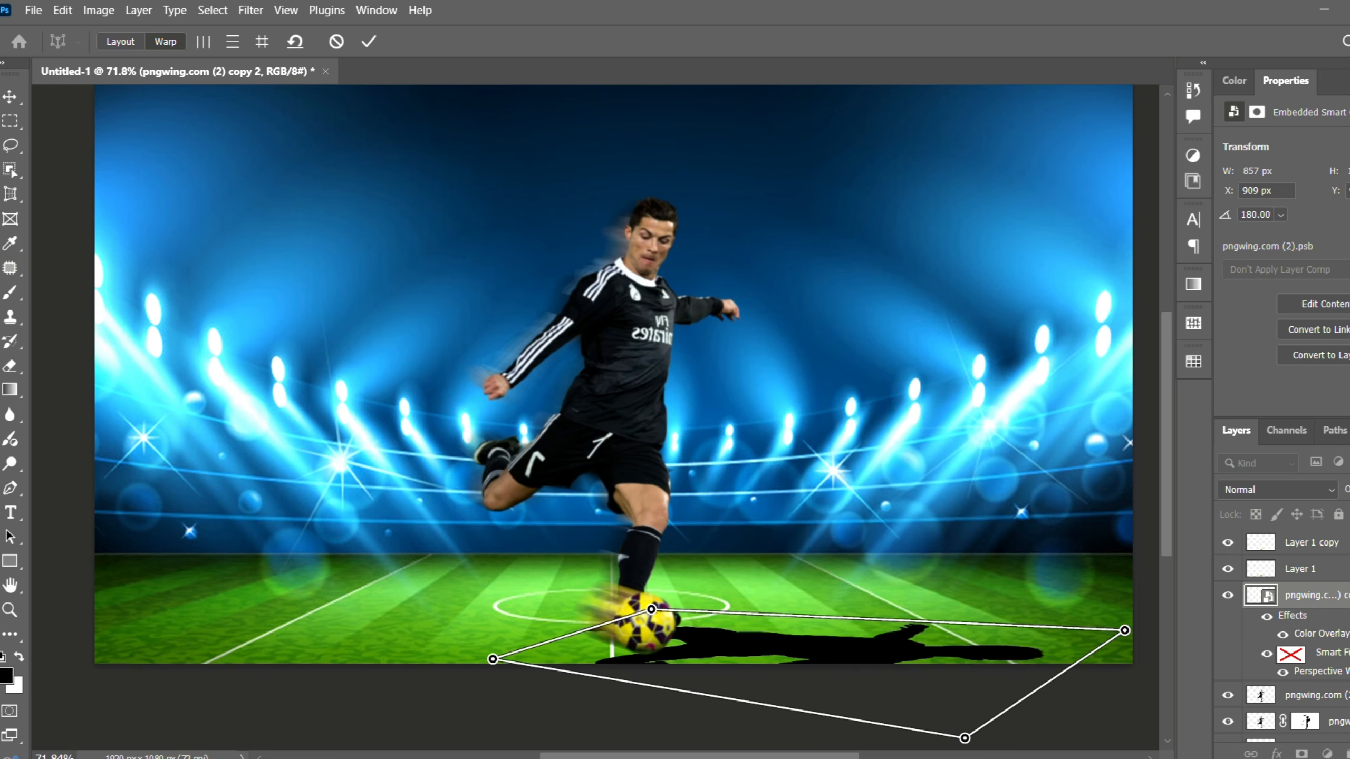
pyautogui.scroll(-3, 611, 415)
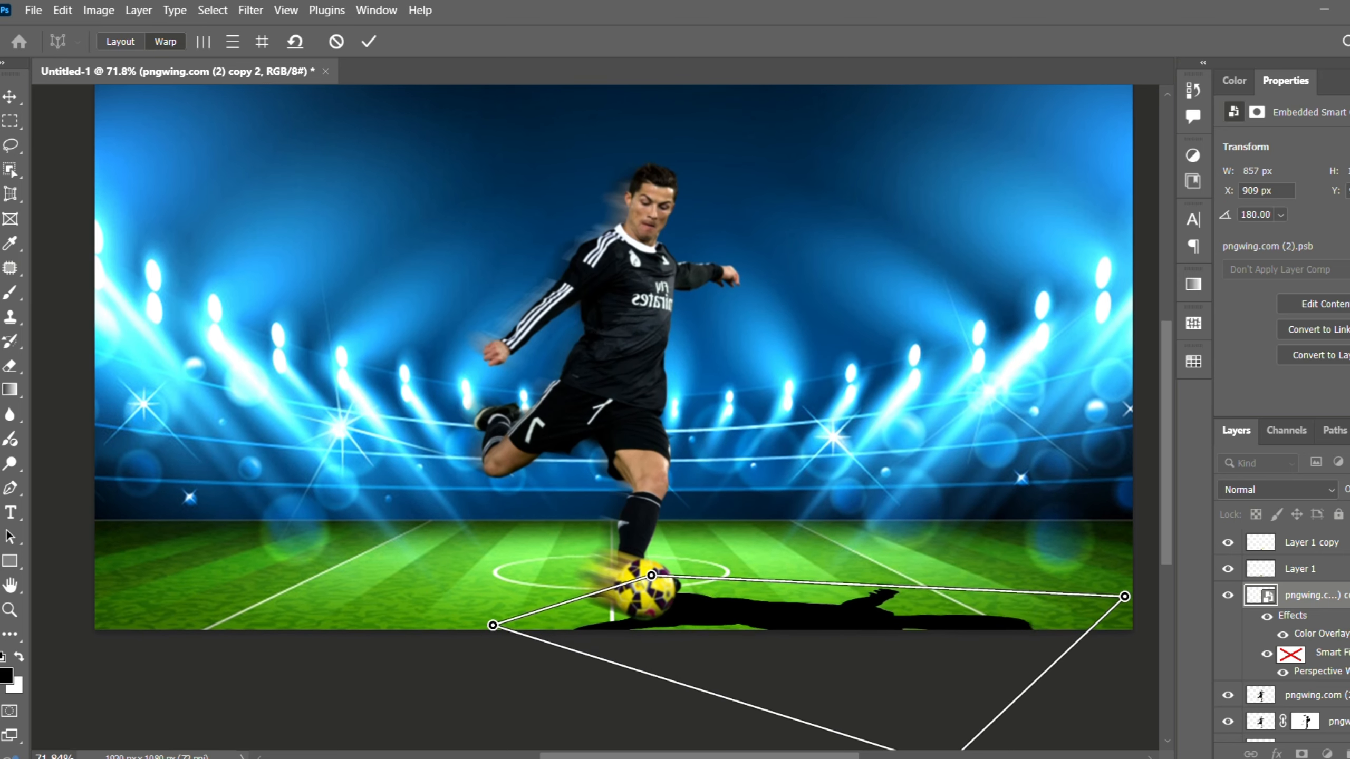
pyautogui.scroll(-2, 954, 567)
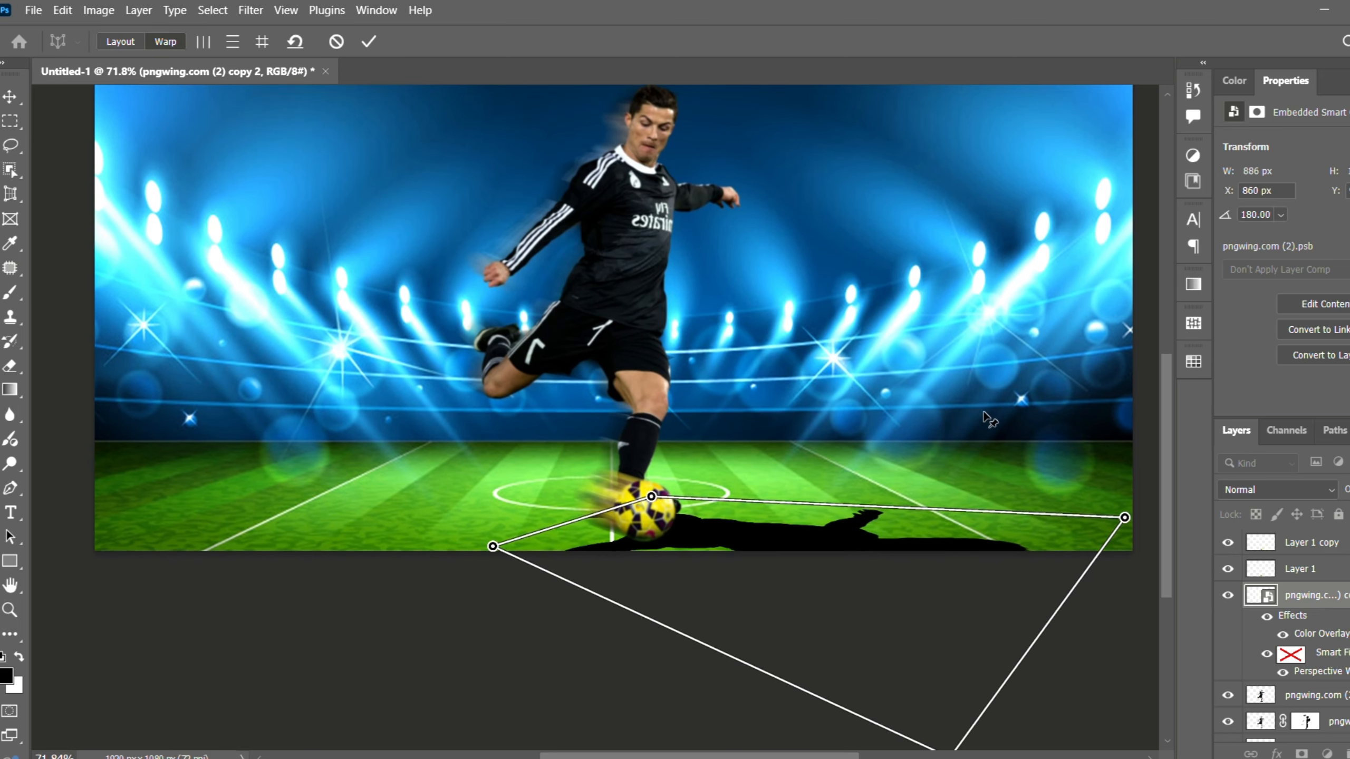
pyautogui.moveTo(989, 416); pyautogui.dragTo(928, 534)
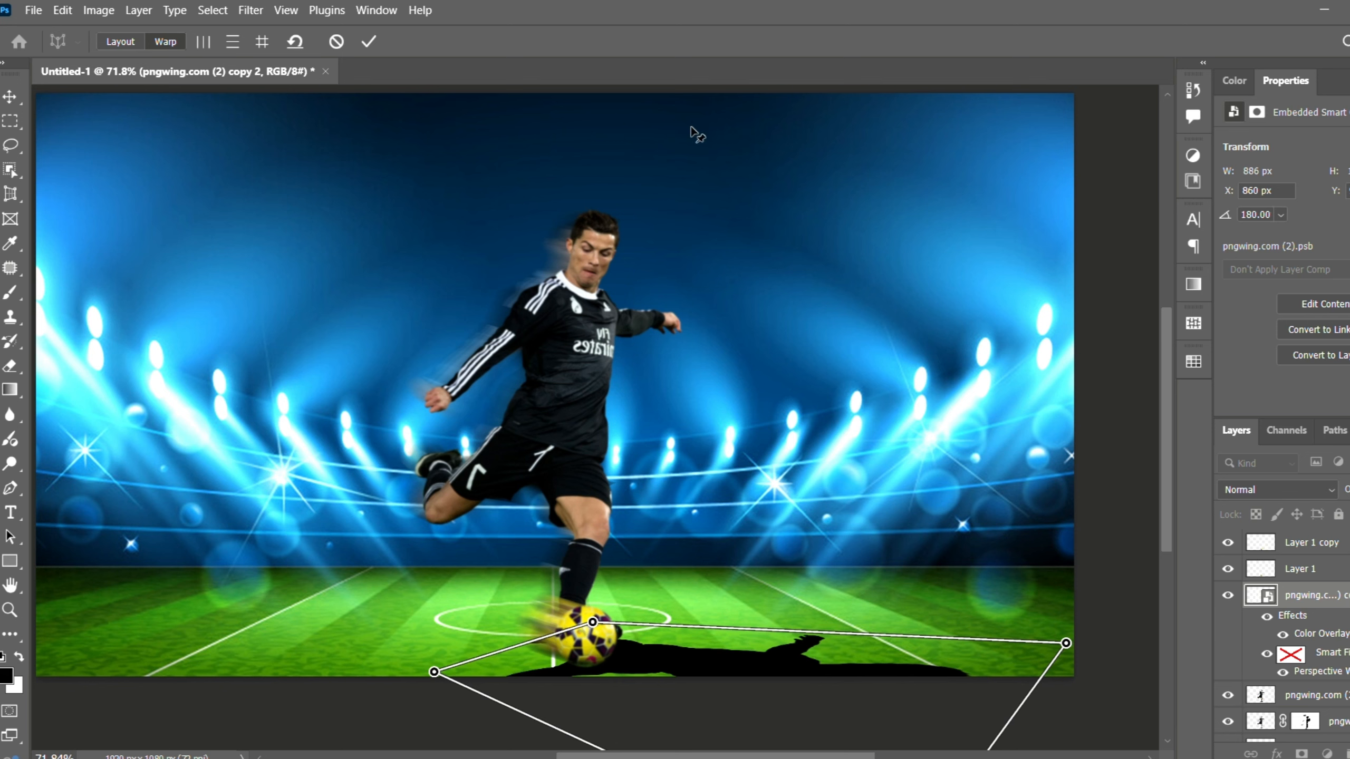
pyautogui.click(368, 42)
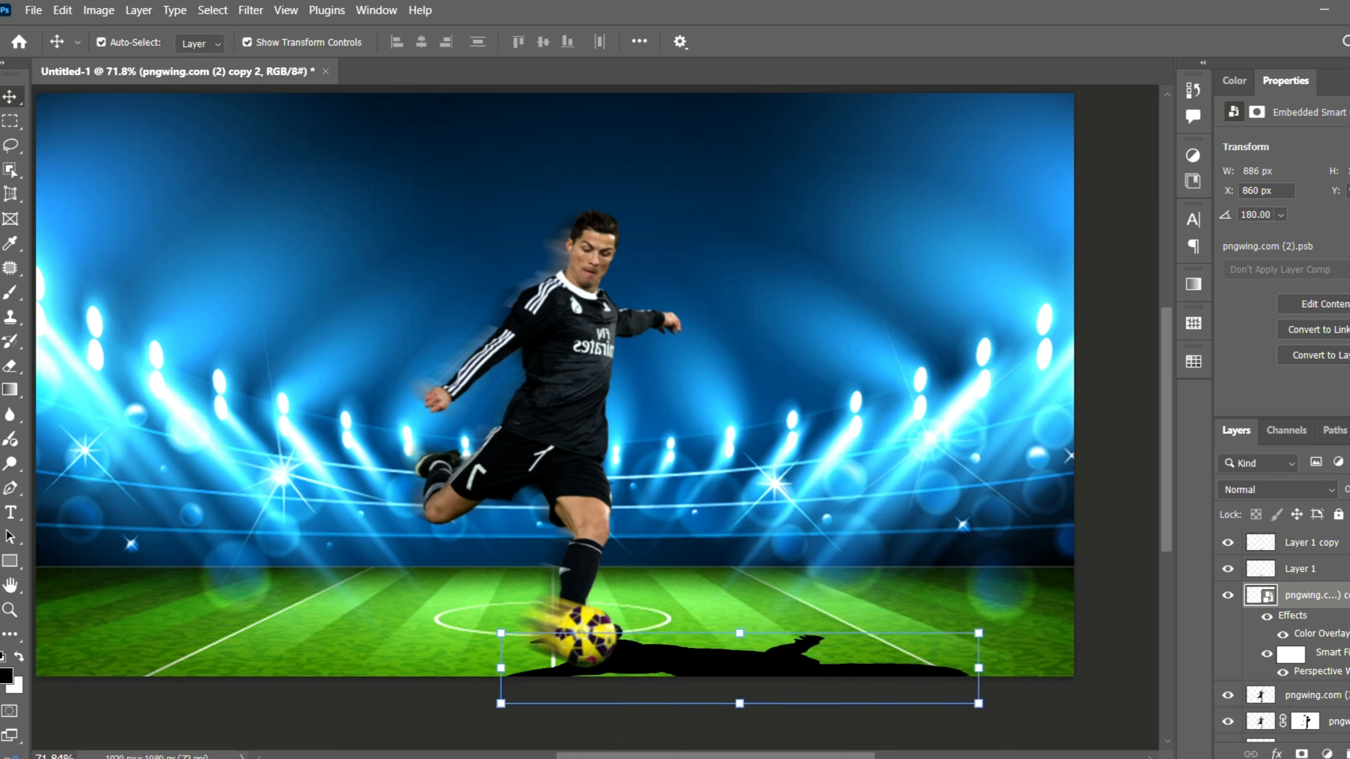
# Step: Lower the player shadow layer's opacity and soften the shadow with a Gaussian Blur
pyautogui.moveTo(1349, 509); pyautogui.dragTo(1349, 509)
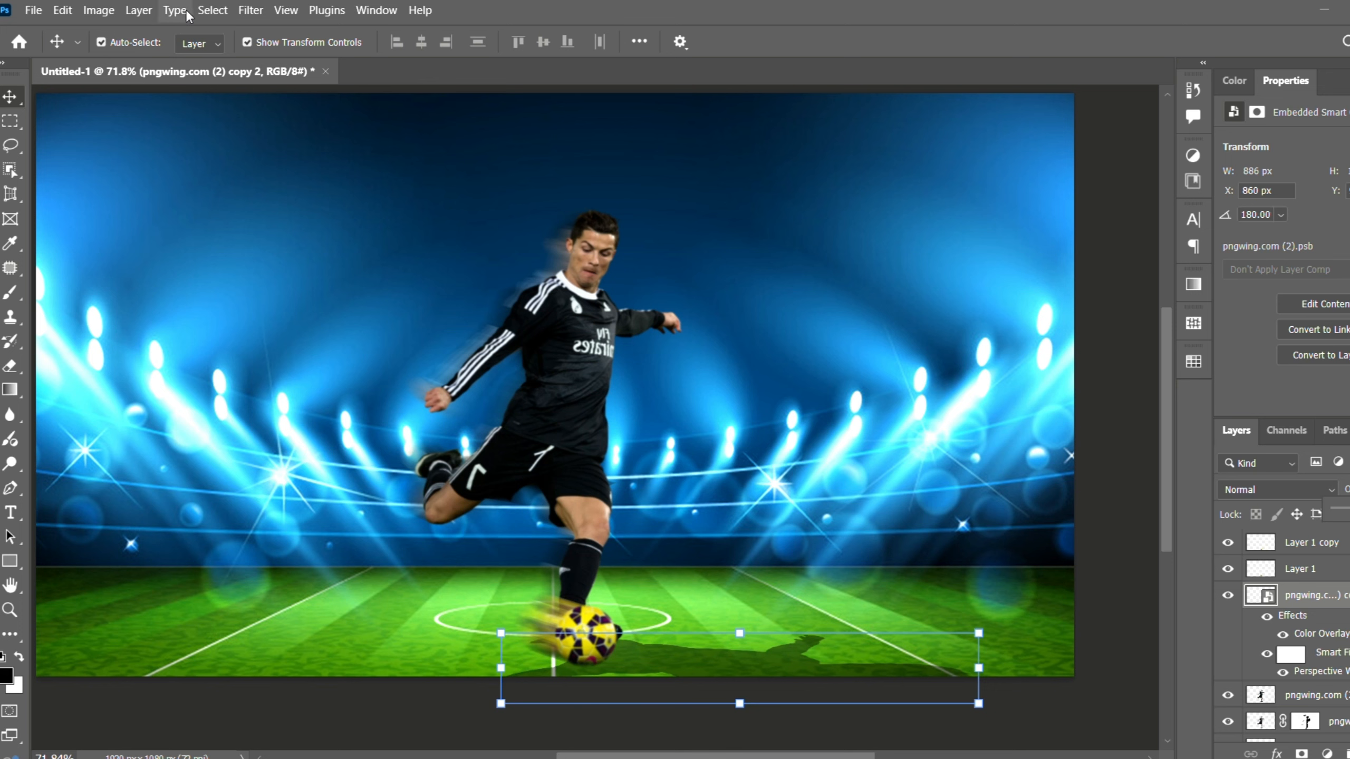
pyautogui.click(250, 11)
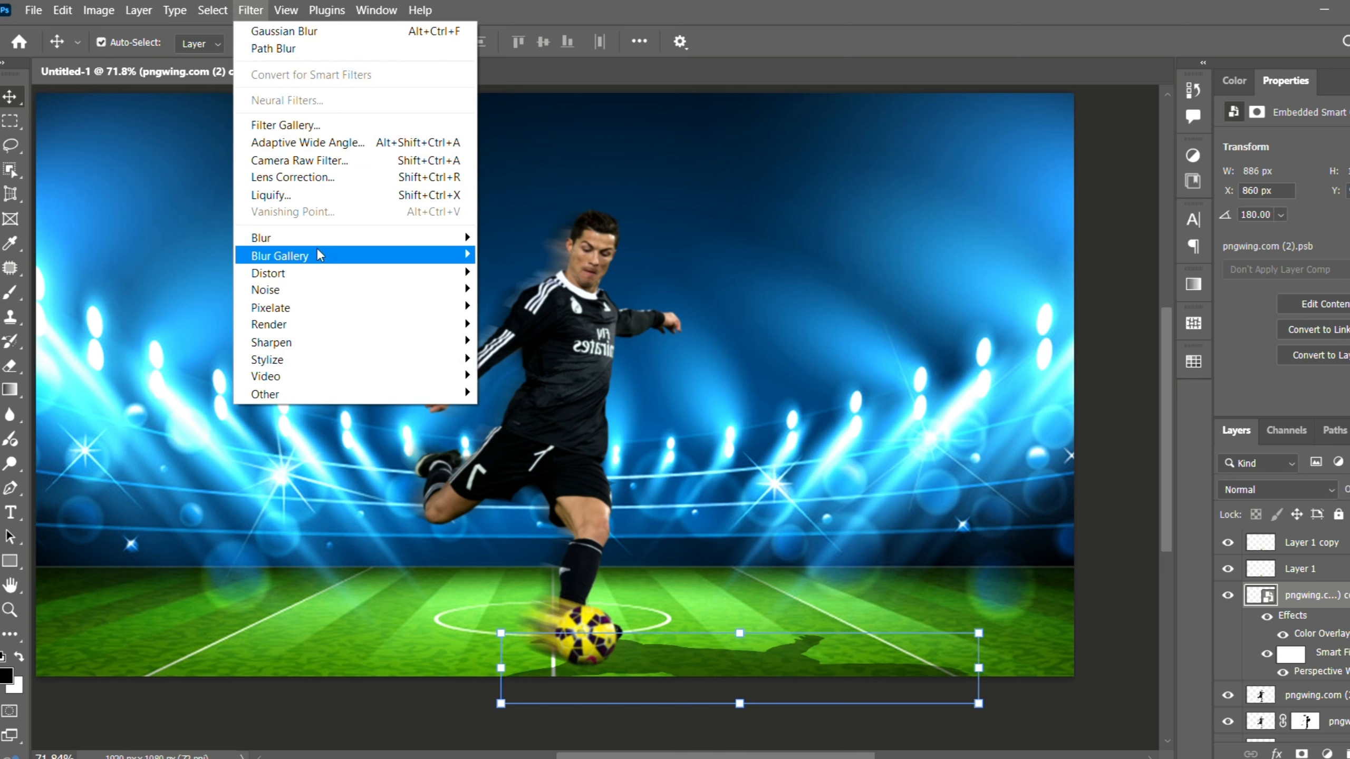
pyautogui.moveTo(330, 240)
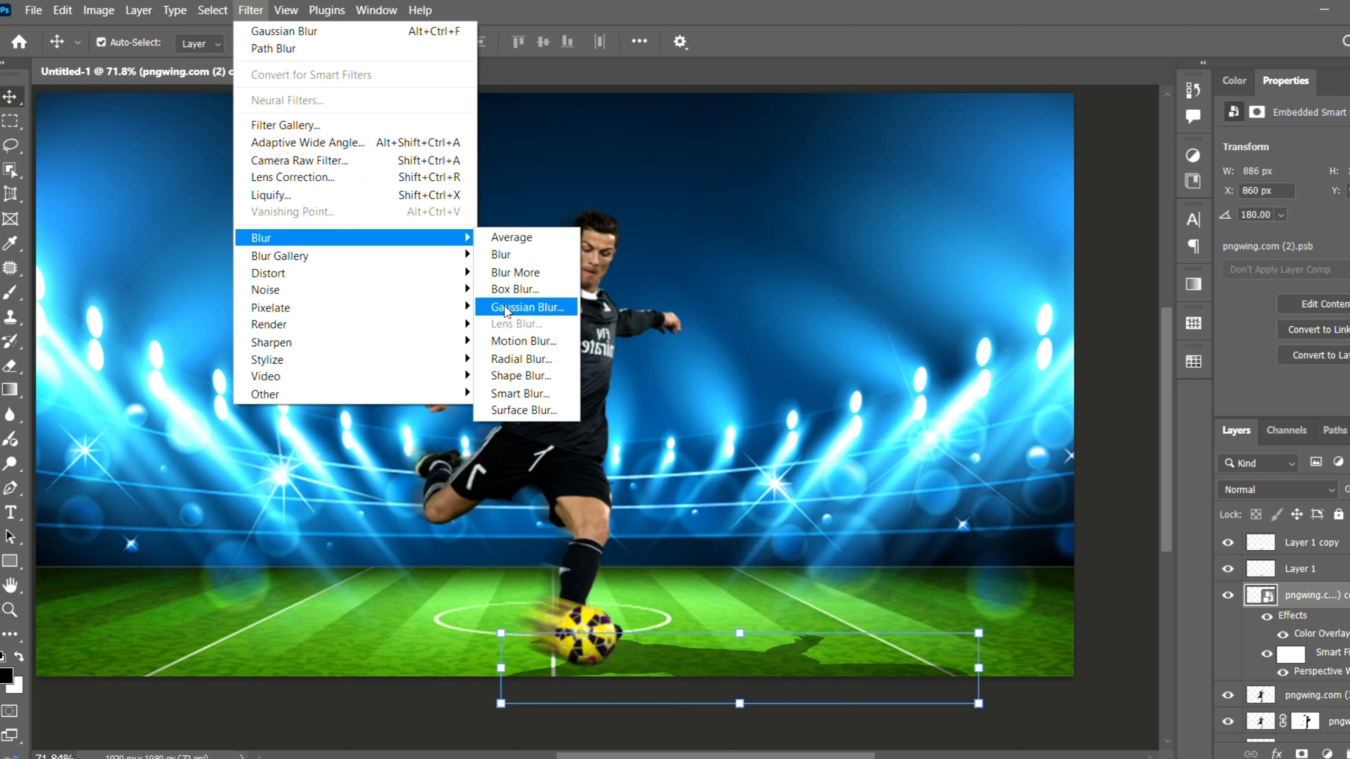
pyautogui.click(524, 308)
pyautogui.click(993, 196)
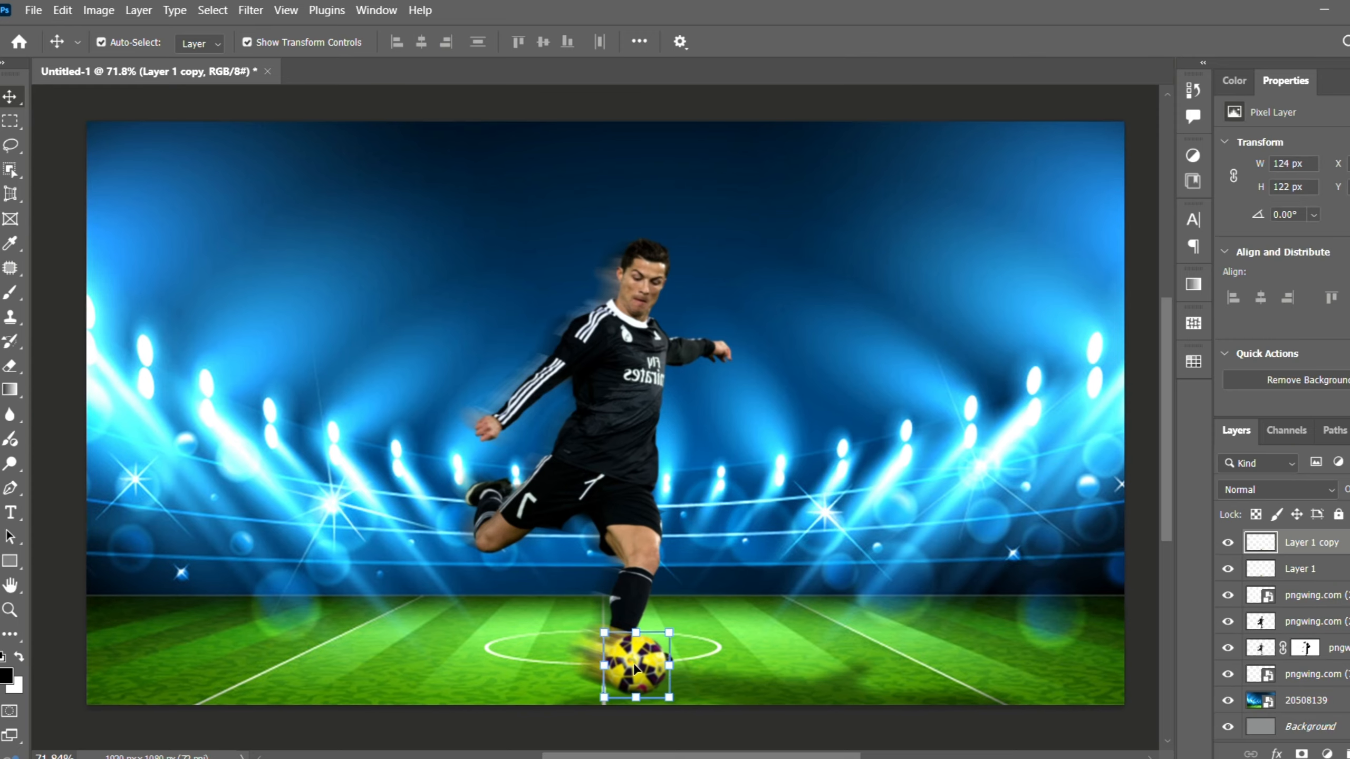
# Step: Duplicate the sharp ball, place the copy just right of the original, and give it a black Color Overlay
pyautogui.moveTo(633, 659); pyautogui.dragTo(733, 655)
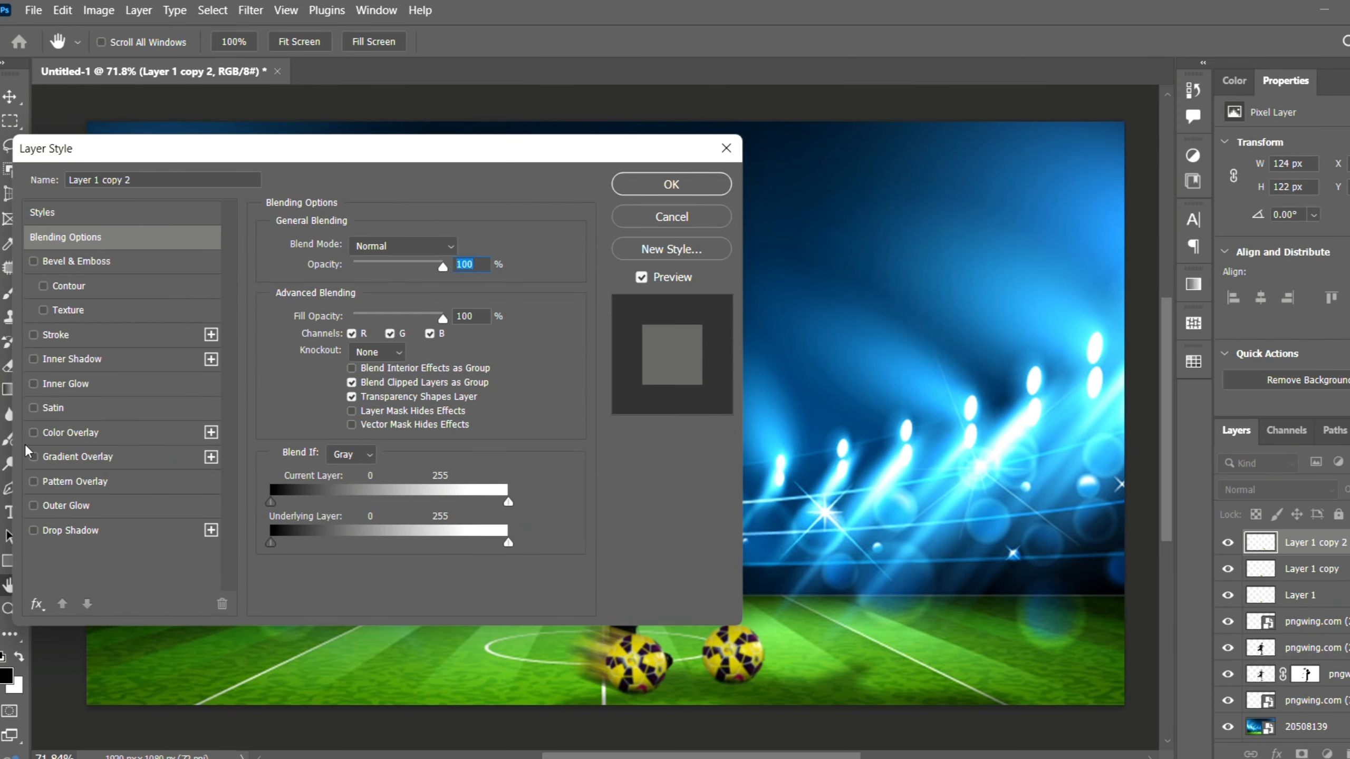
pyautogui.click(33, 433)
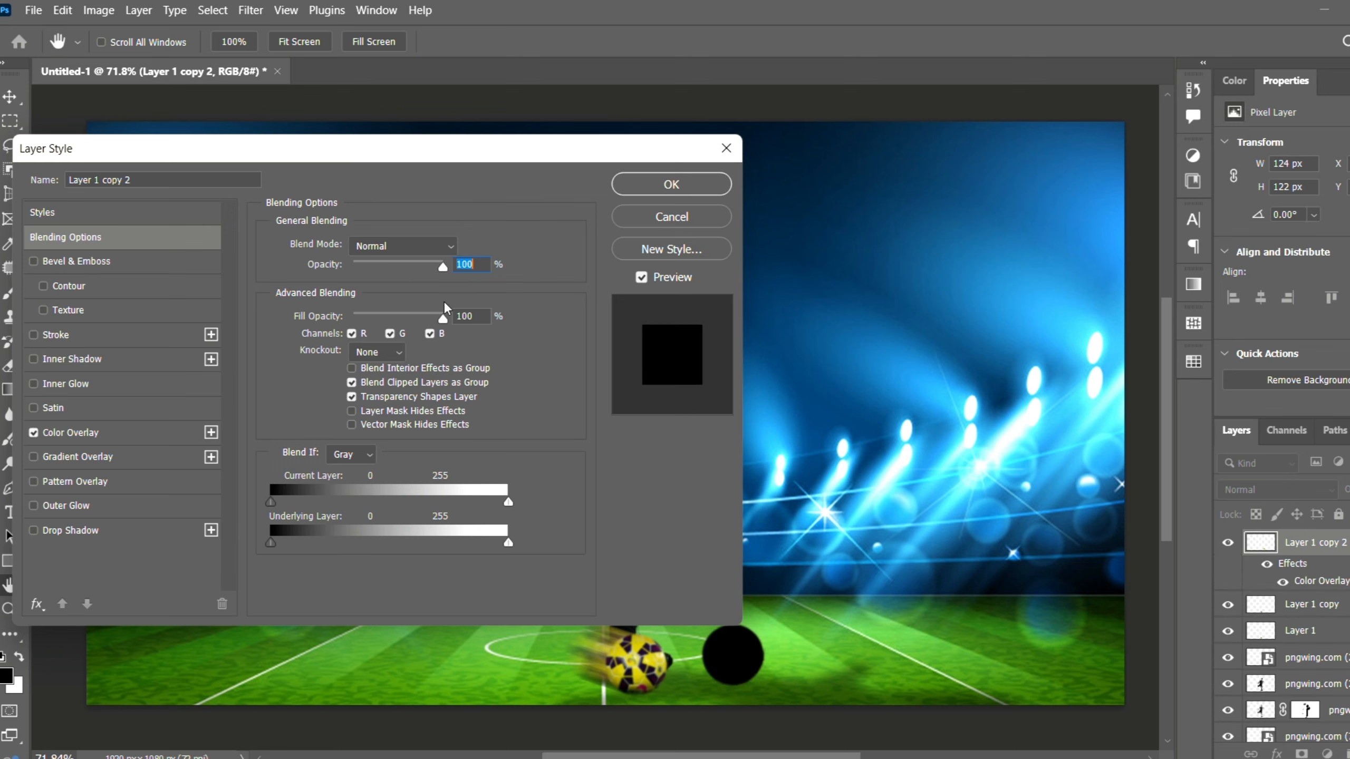
pyautogui.click(637, 187)
# Step: Apply a Gaussian Blur with a 12.5-pixel radius to the black ball copy and lower its opacity
pyautogui.click(250, 10)
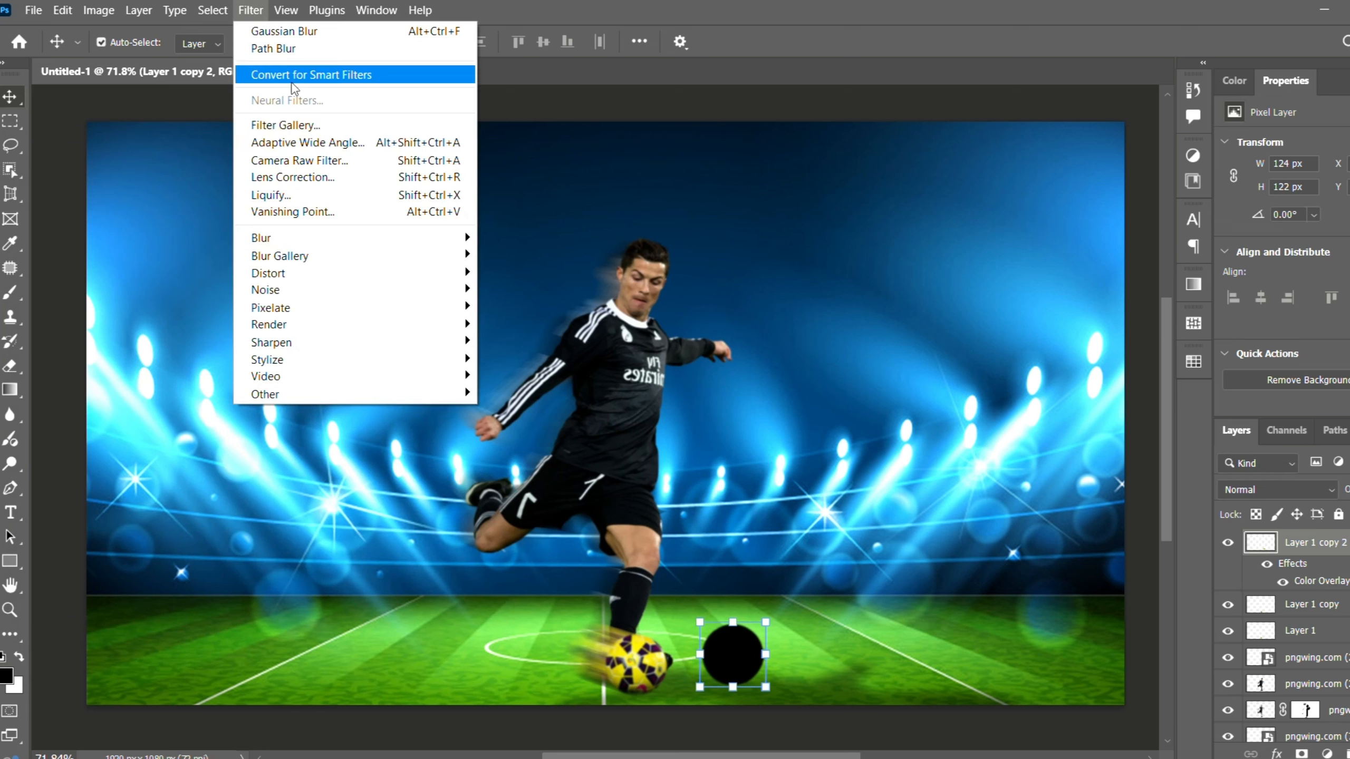
pyautogui.moveTo(342, 246)
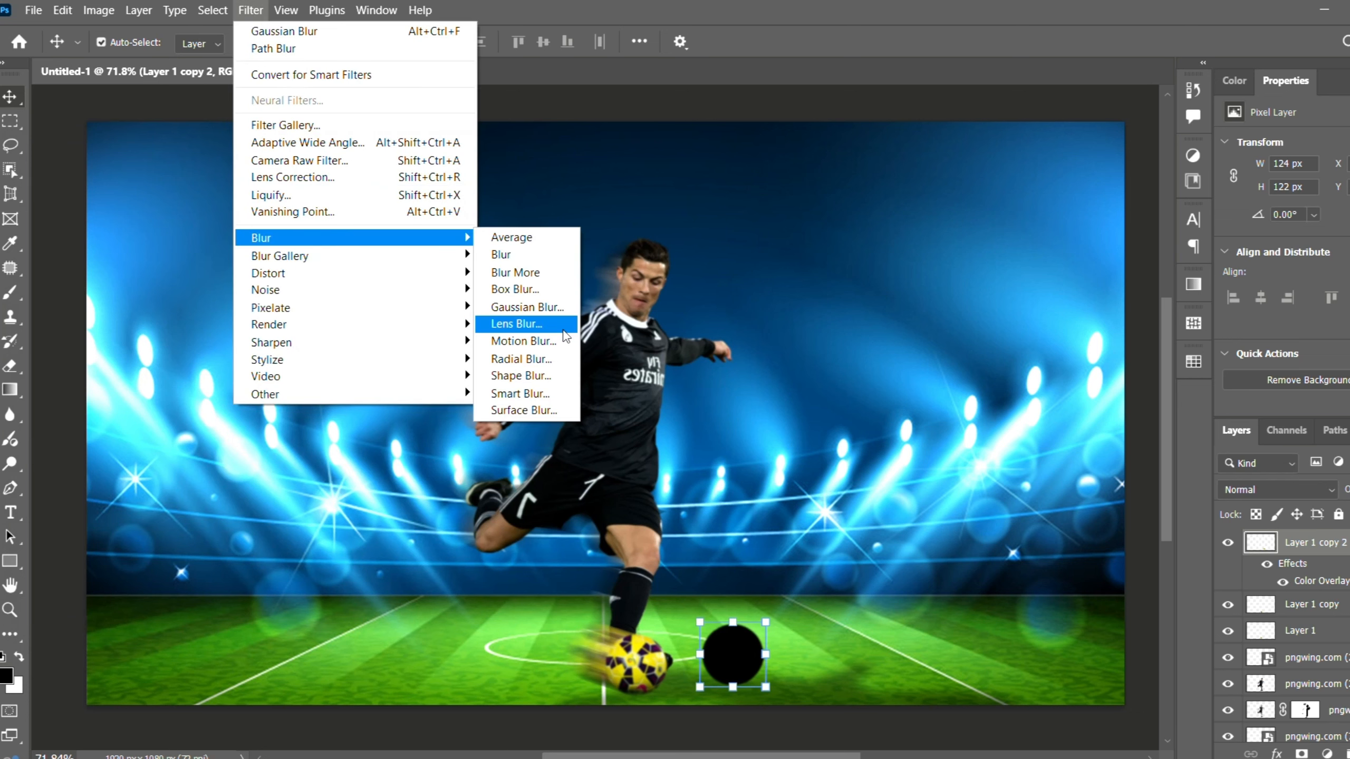
pyautogui.click(526, 307)
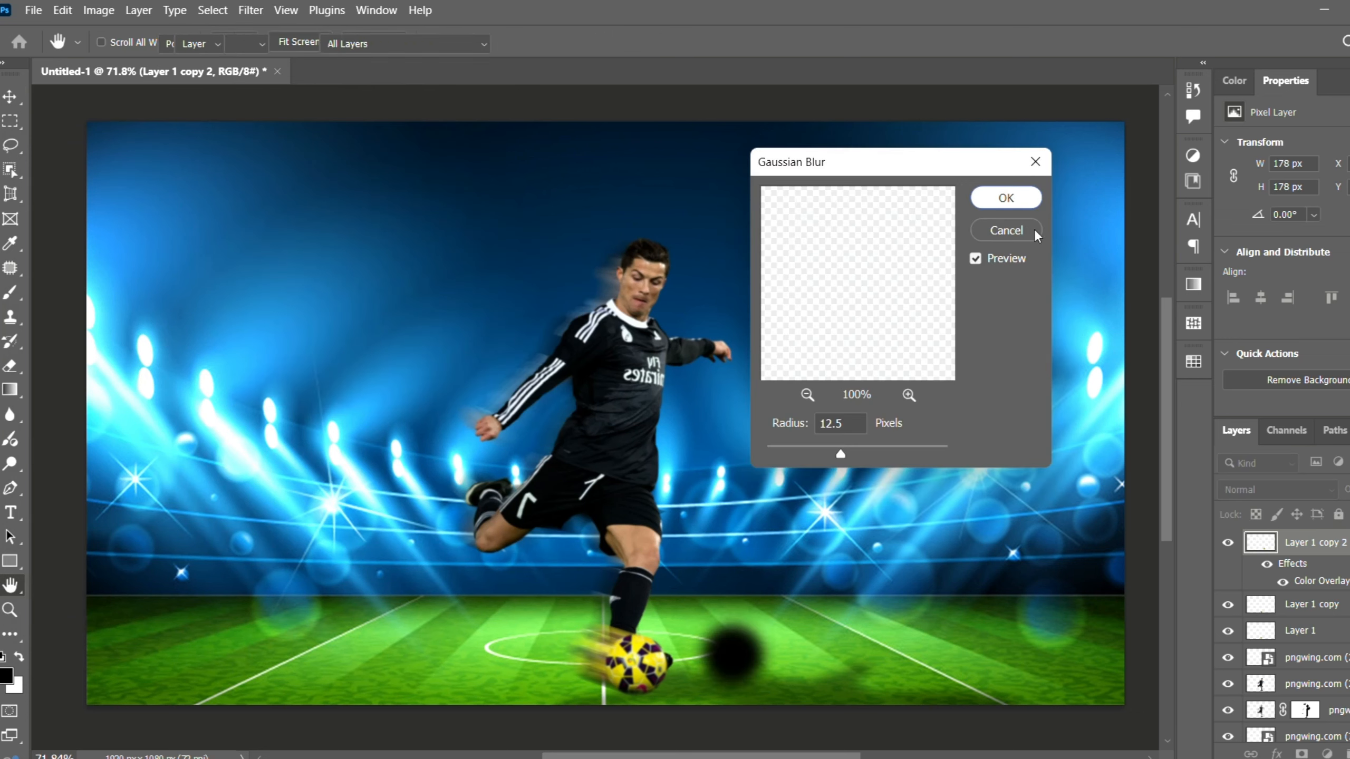
pyautogui.click(1006, 198)
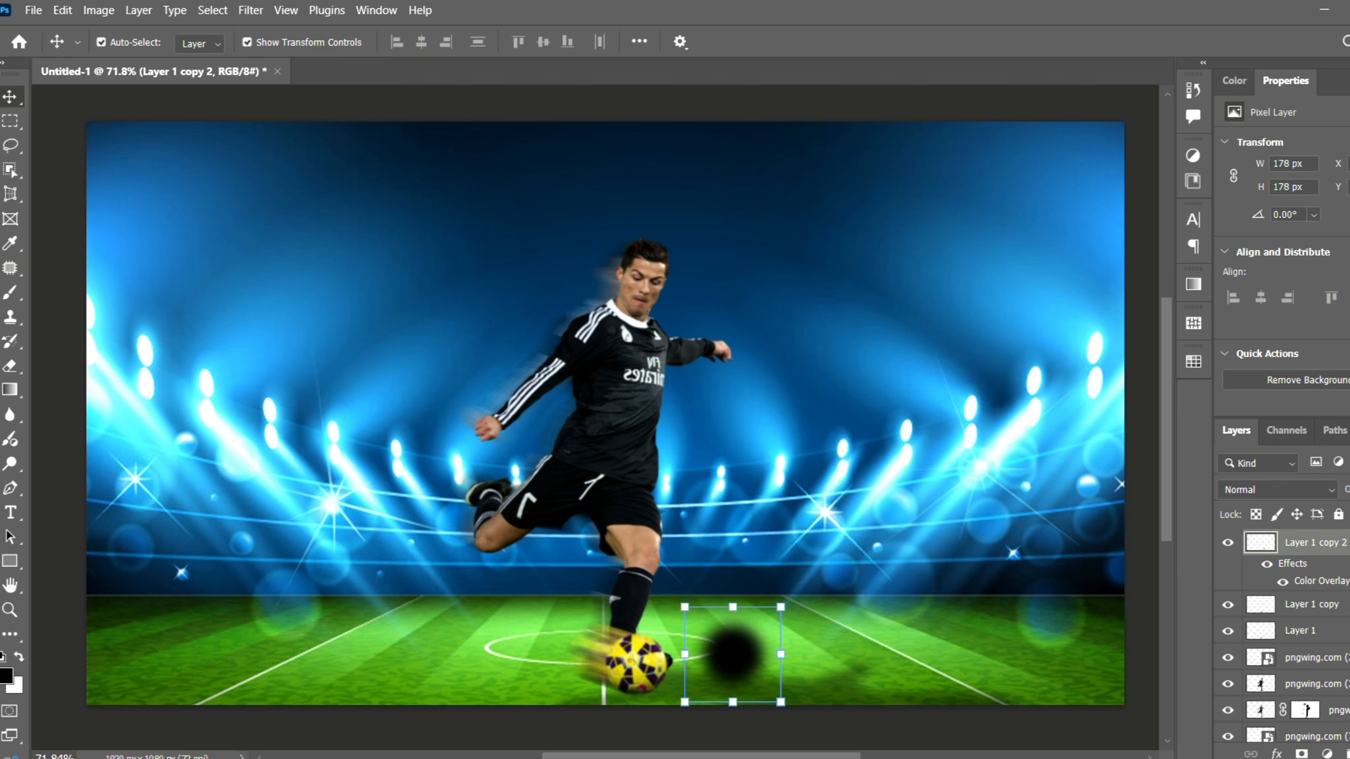
pyautogui.moveTo(1349, 509); pyautogui.dragTo(1345, 509)
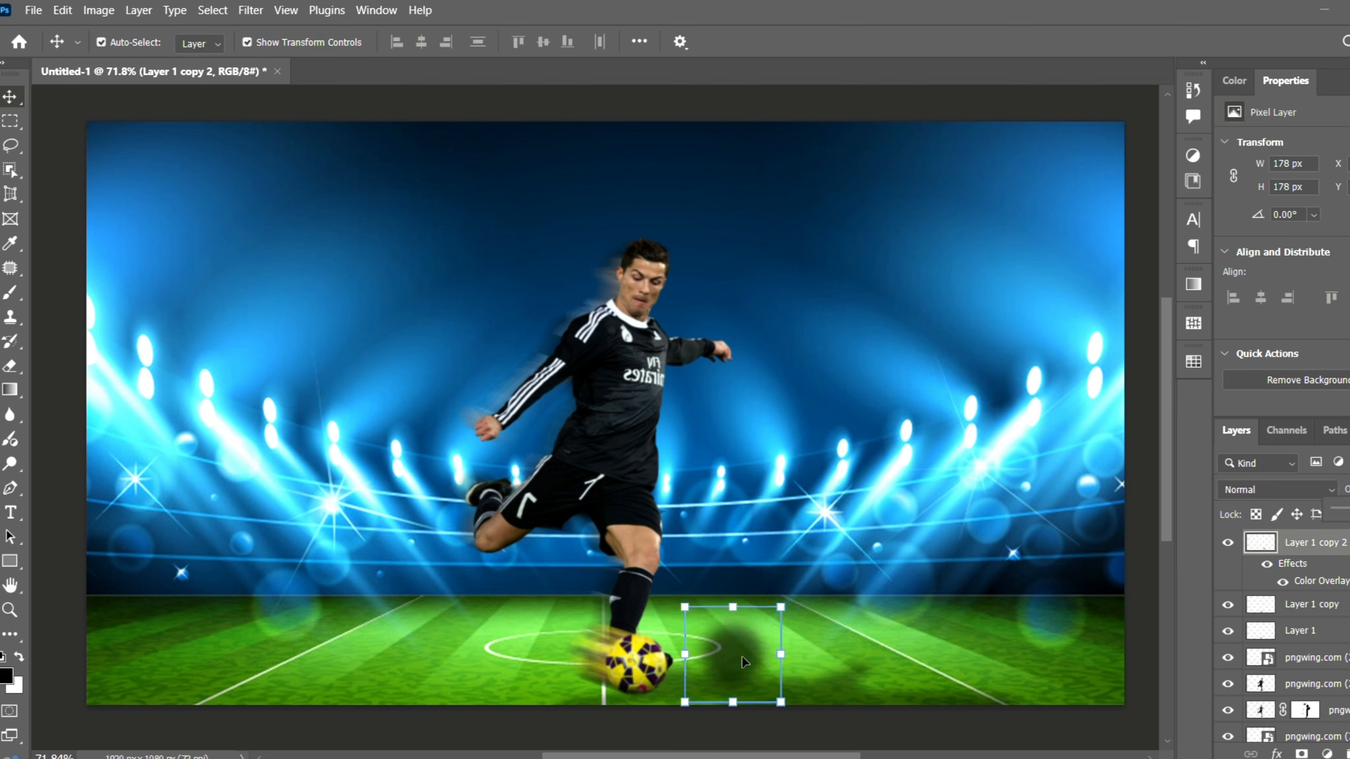
# Step: Move the ball shadow beneath the ball and Perspective Warp its upper right corner outward and down along the grass
pyautogui.moveTo(742, 660); pyautogui.dragTo(673, 692)
pyautogui.click(62, 10)
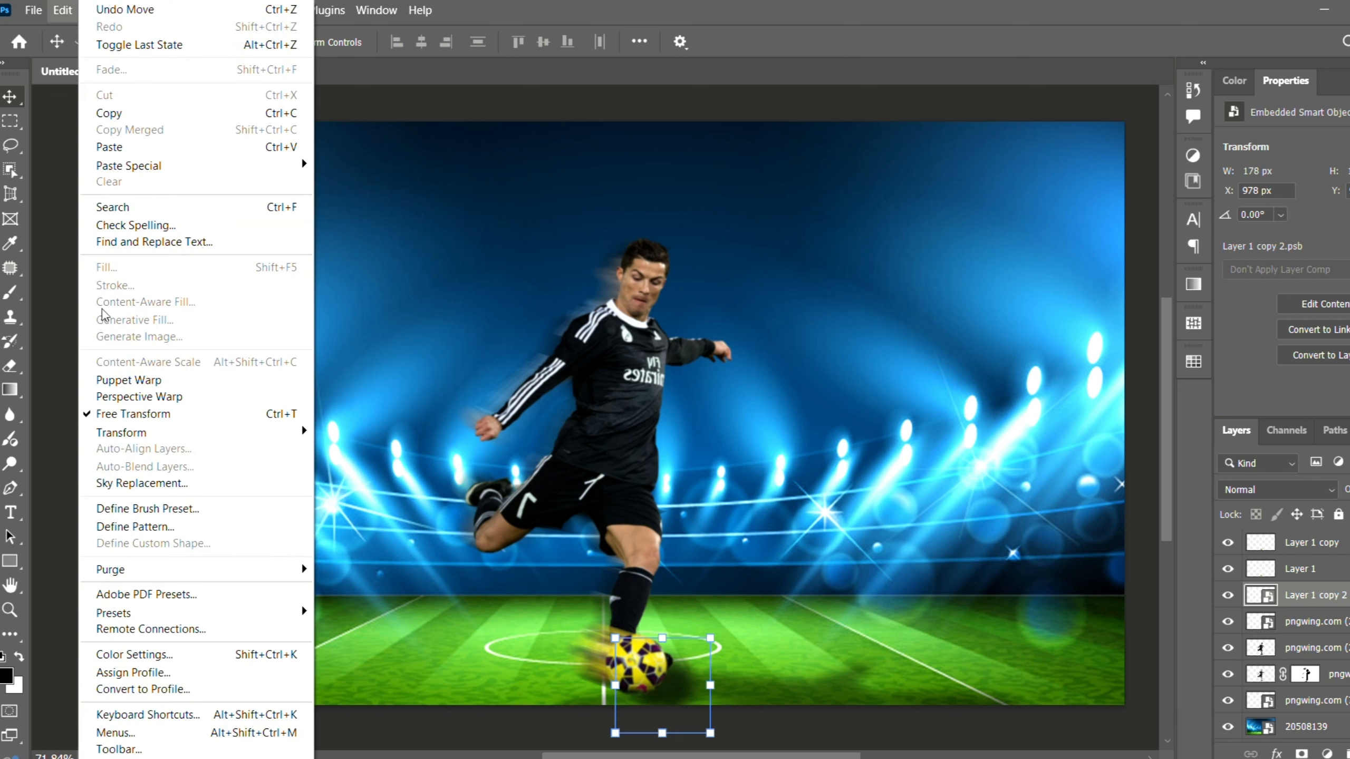
pyautogui.click(137, 398)
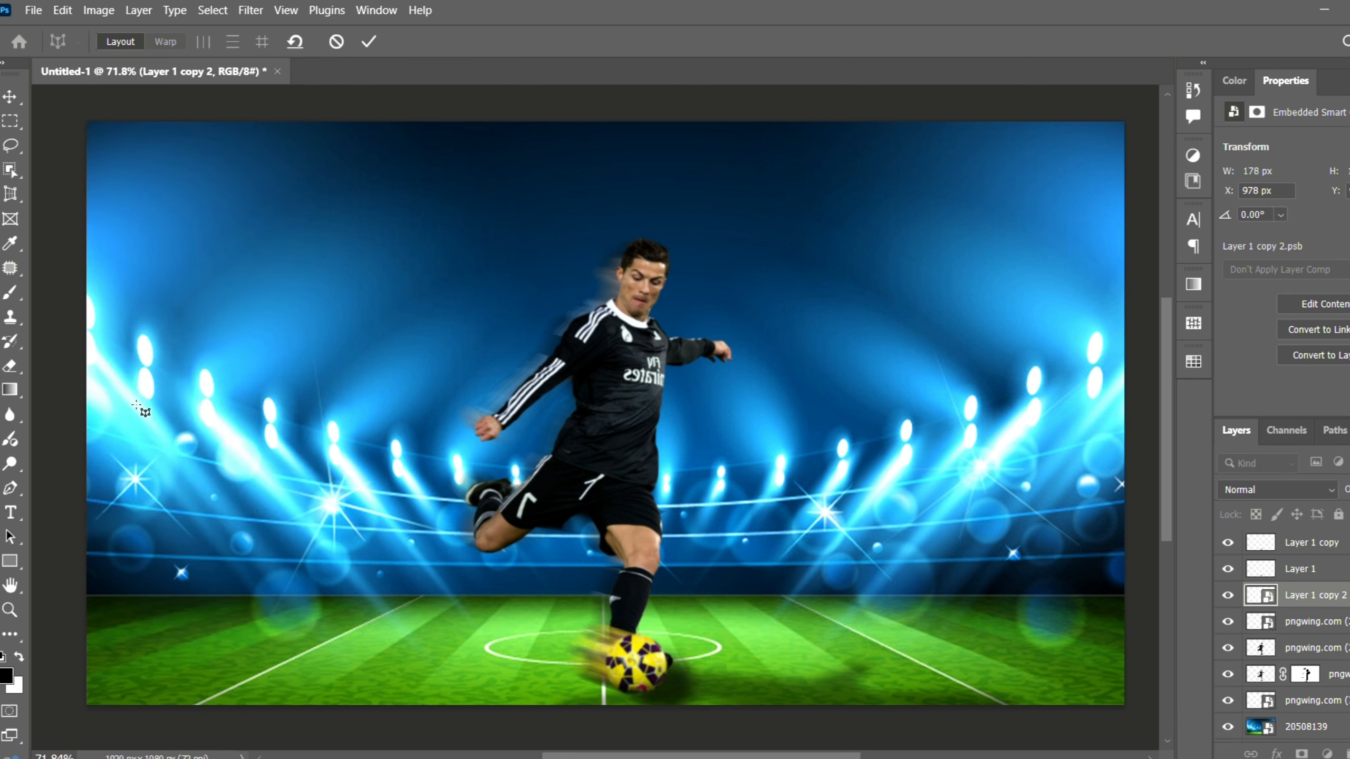
pyautogui.moveTo(615, 638); pyautogui.dragTo(695, 714)
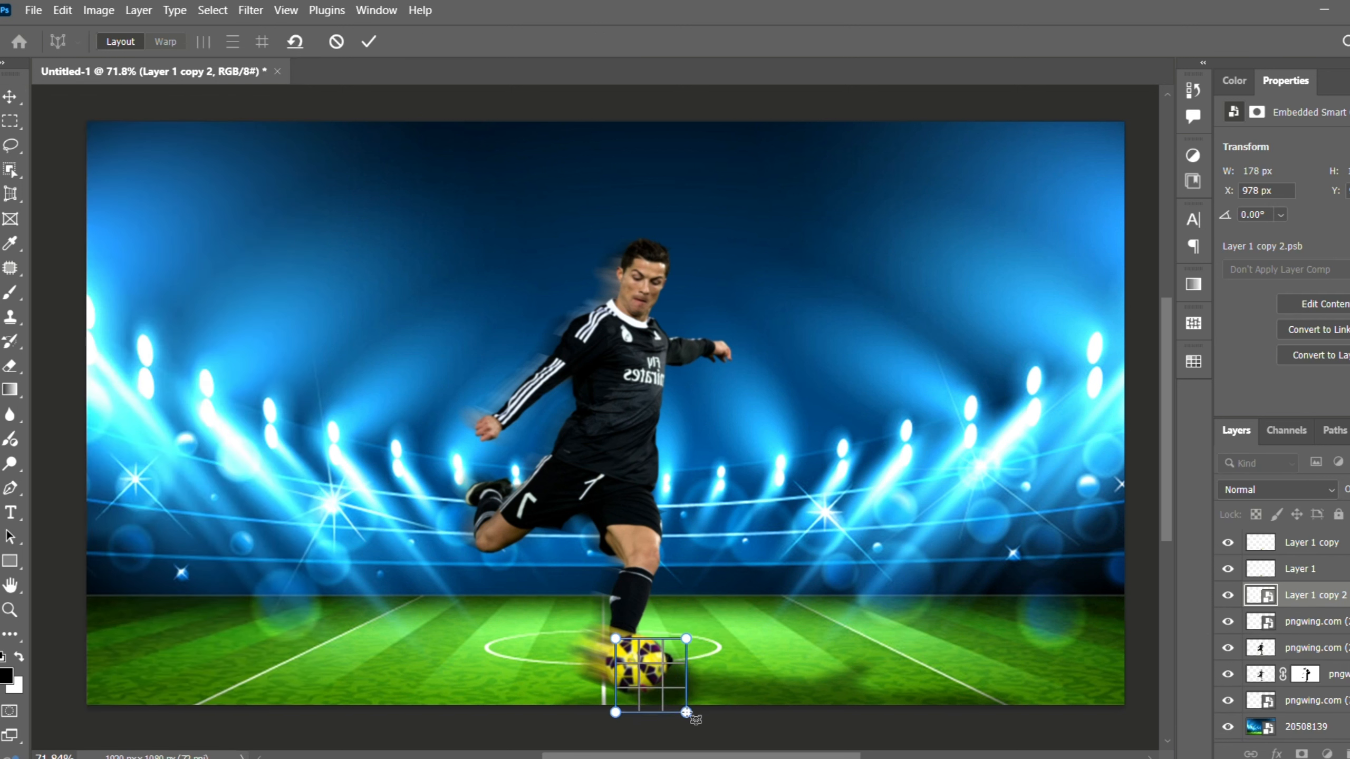
pyautogui.click(165, 42)
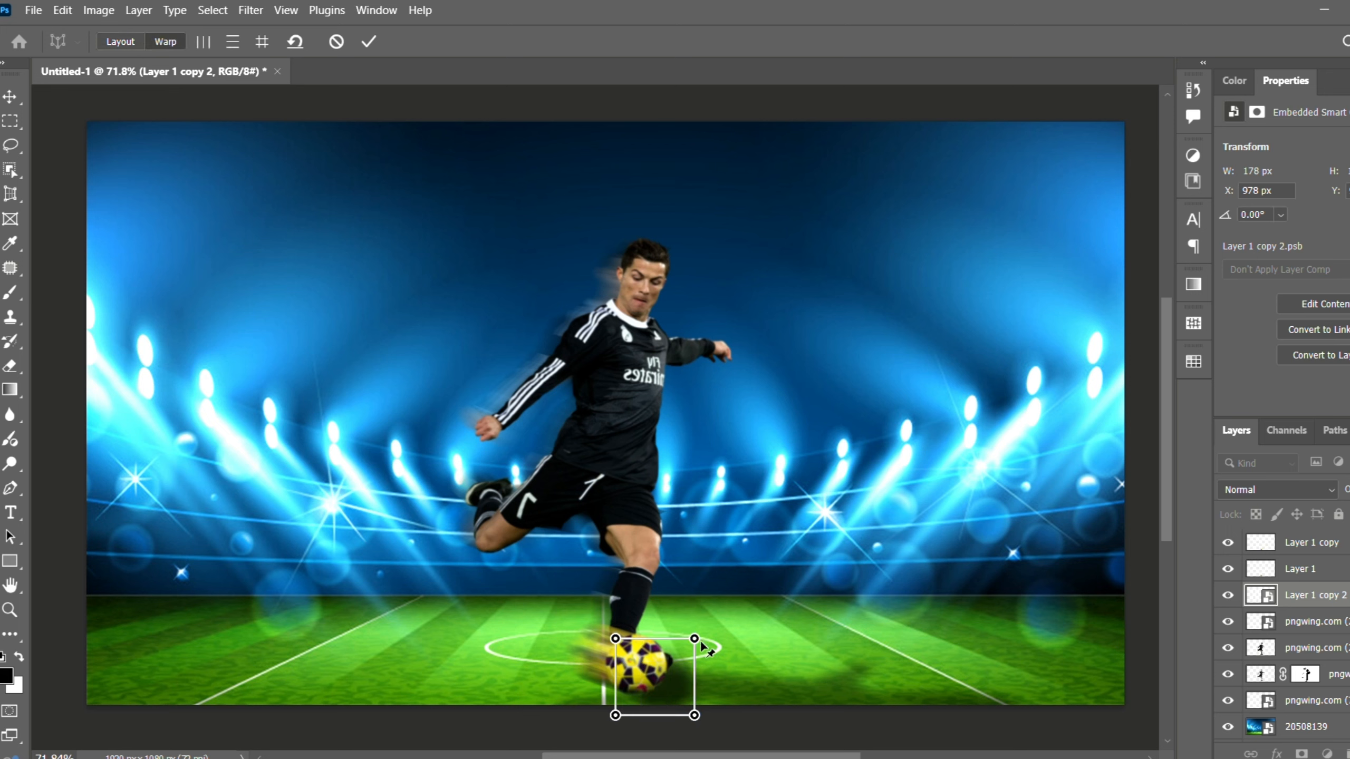
pyautogui.moveTo(697, 641); pyautogui.dragTo(736, 684)
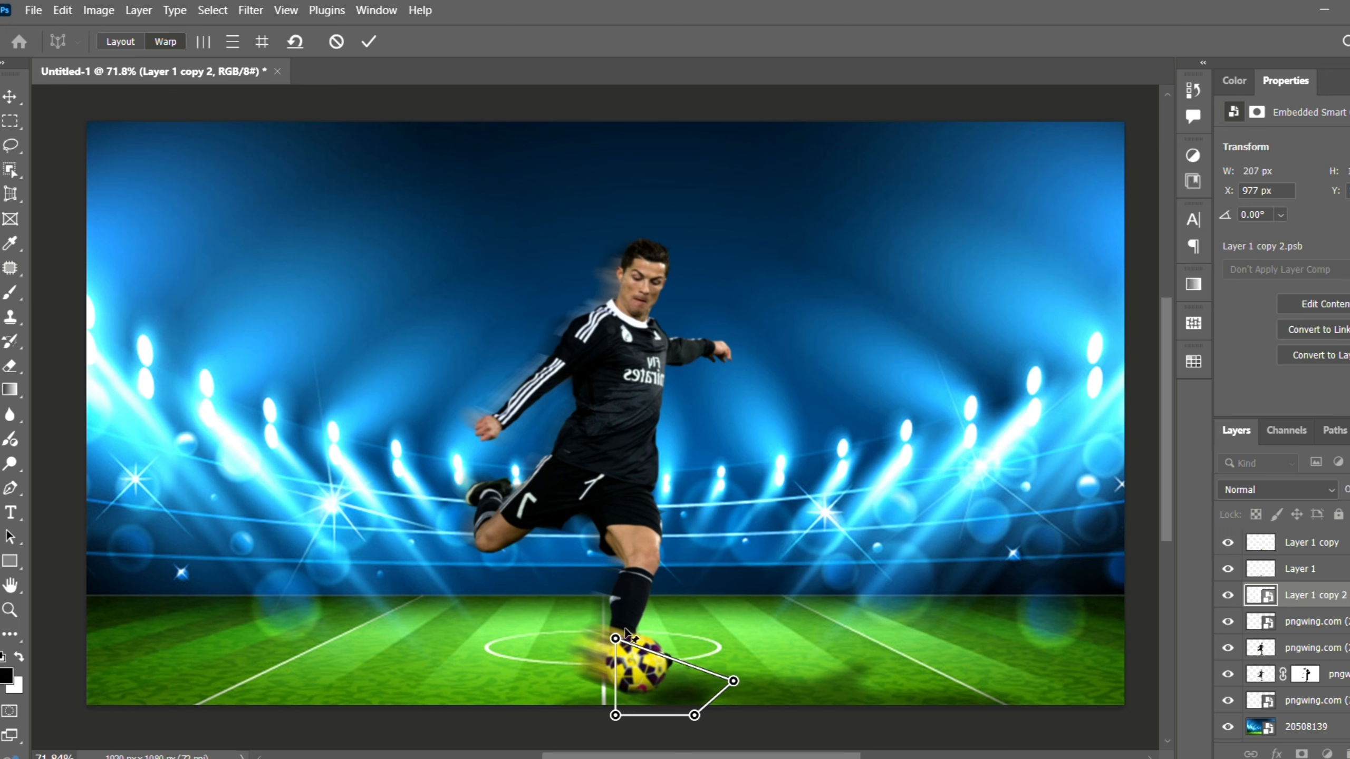
pyautogui.click(369, 41)
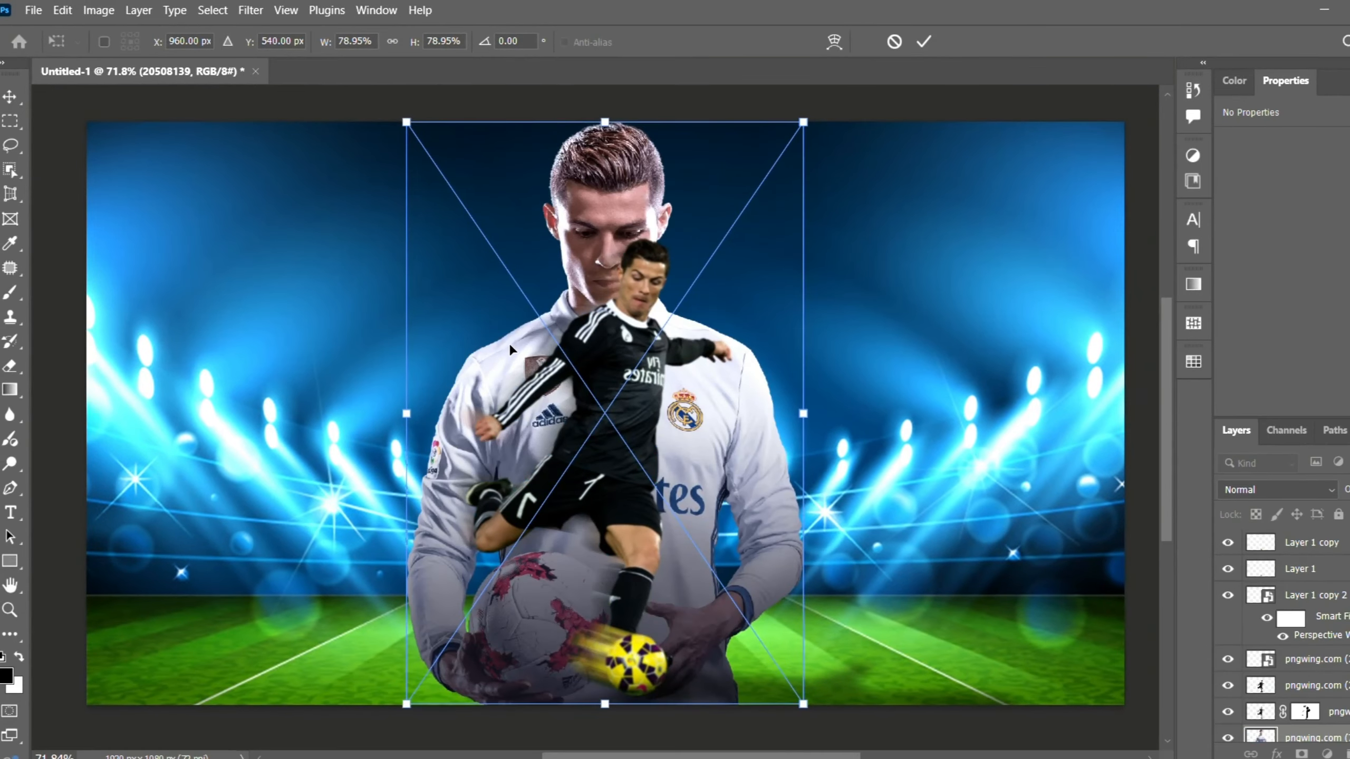
# Step: Place the white-shirt portrait behind the kicking player and fade out its lower part with a brushed layer mask
pyautogui.press('Return')
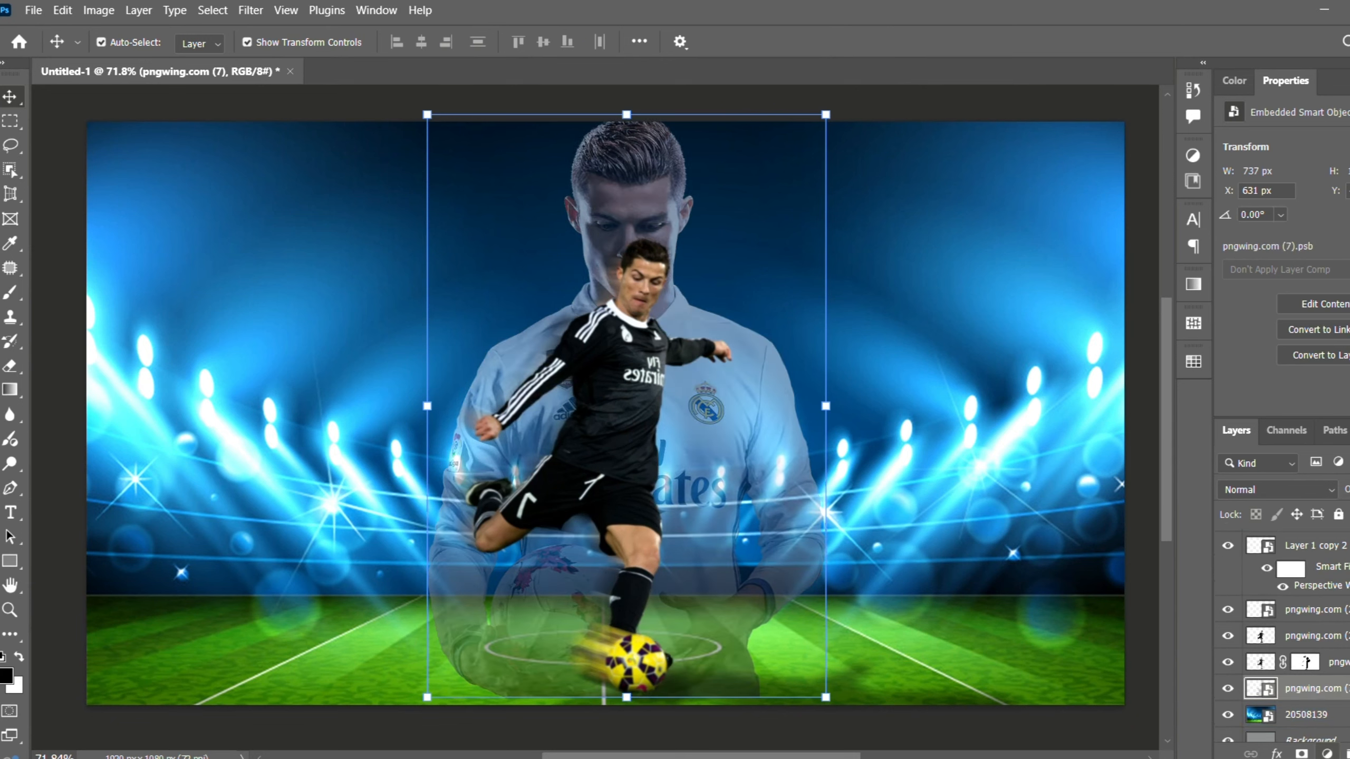
pyautogui.click(1302, 754)
pyautogui.press('b')
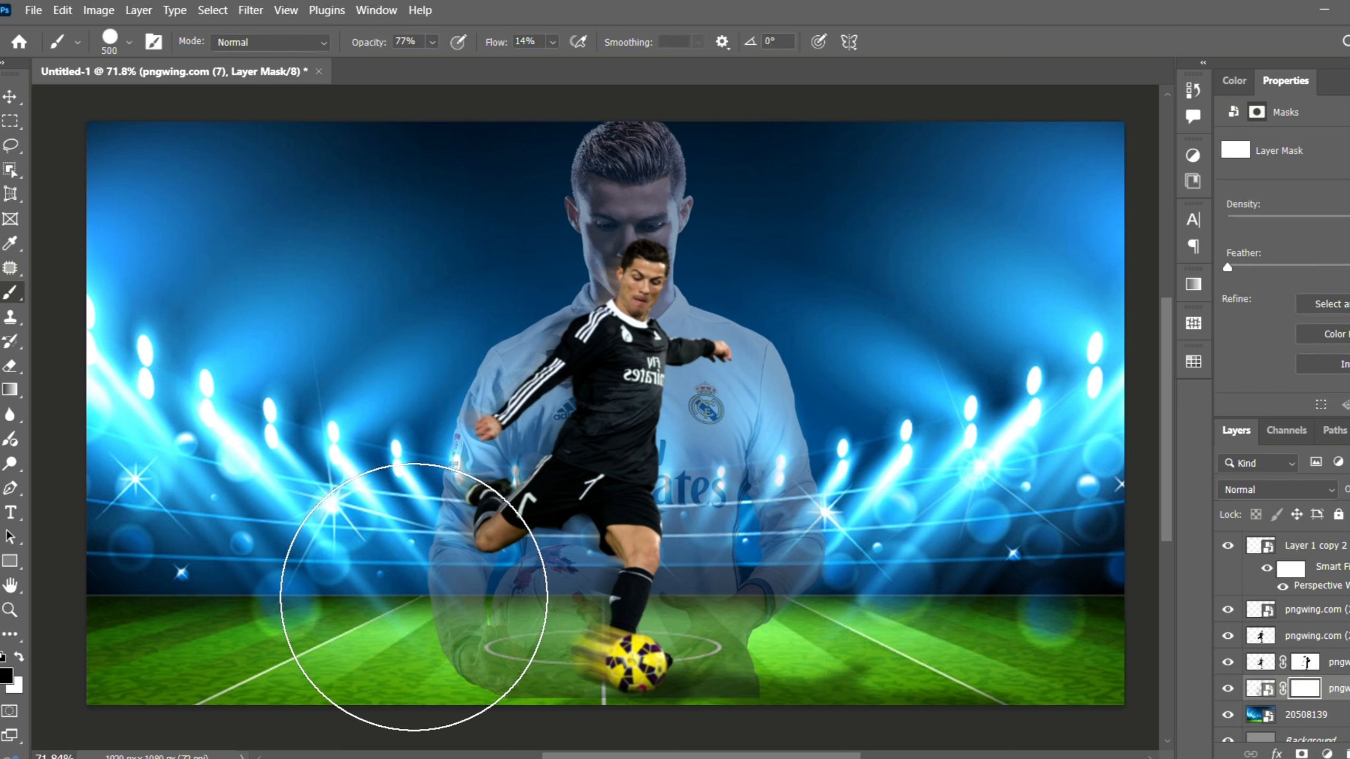
pyautogui.press('[')
pyautogui.press('[')
pyautogui.moveTo(467, 578)
pyautogui.mouseDown()
pyautogui.moveTo(739, 603)
pyautogui.moveTo(643, 723)
pyautogui.moveTo(416, 646)
pyautogui.moveTo(820, 647)
pyautogui.moveTo(853, 590)
pyautogui.moveTo(840, 582)
pyautogui.moveTo(752, 642)
pyautogui.moveTo(832, 569)
pyautogui.moveTo(714, 635)
pyautogui.moveTo(774, 637)
pyautogui.mouseUp()
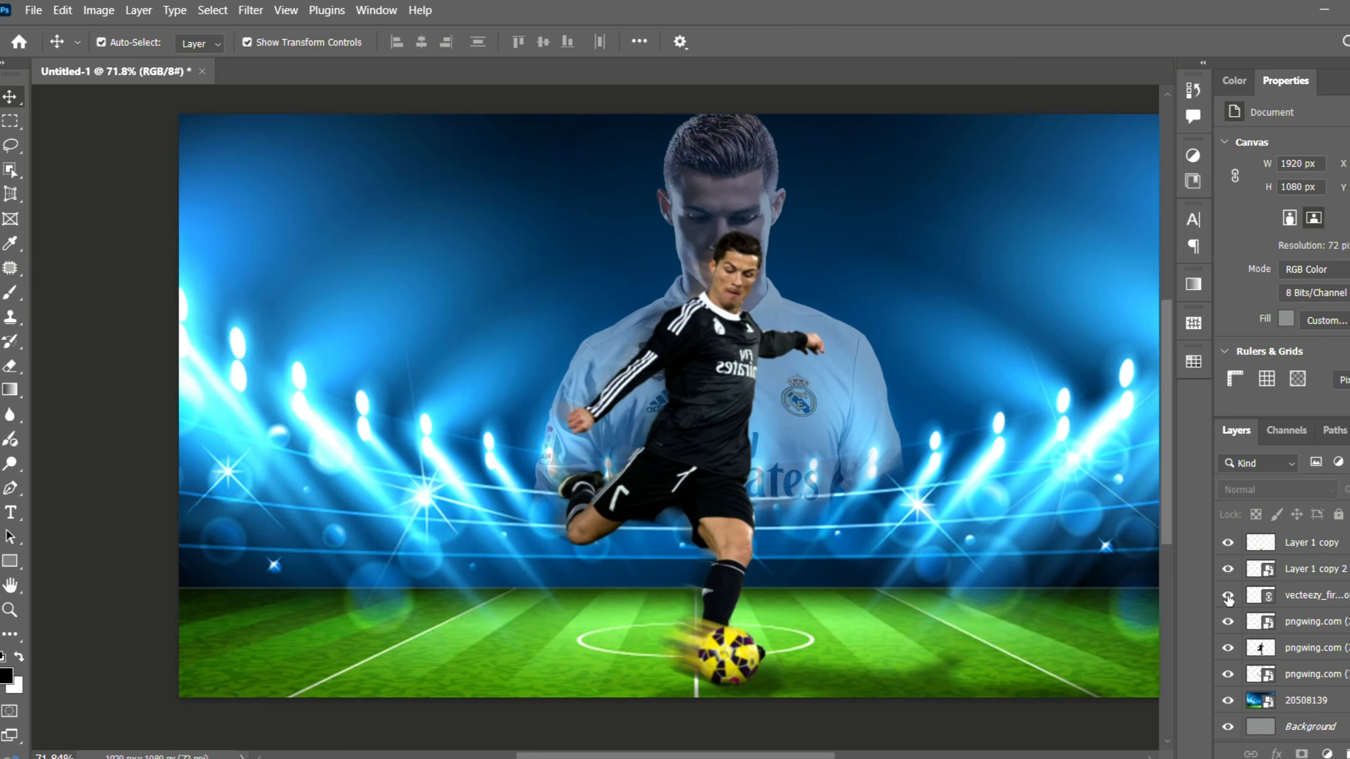
# Step: Make the hidden vecteezy flame layer behind the ball visible
pyautogui.click(1228, 595)
pyautogui.scroll(1, 898, 427)
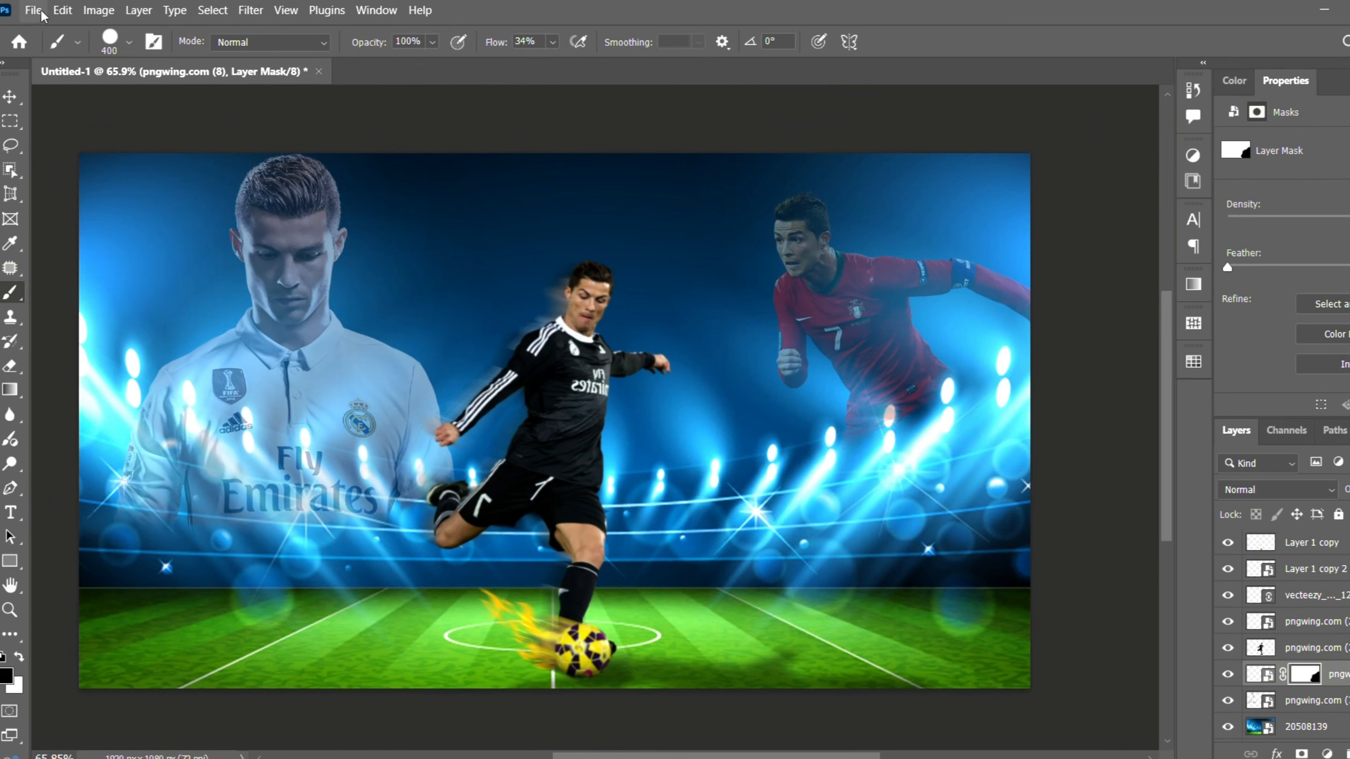
# Step: Move the faded red-shirt player further toward the right edge of the stadium and slightly down
pyautogui.click(10, 97)
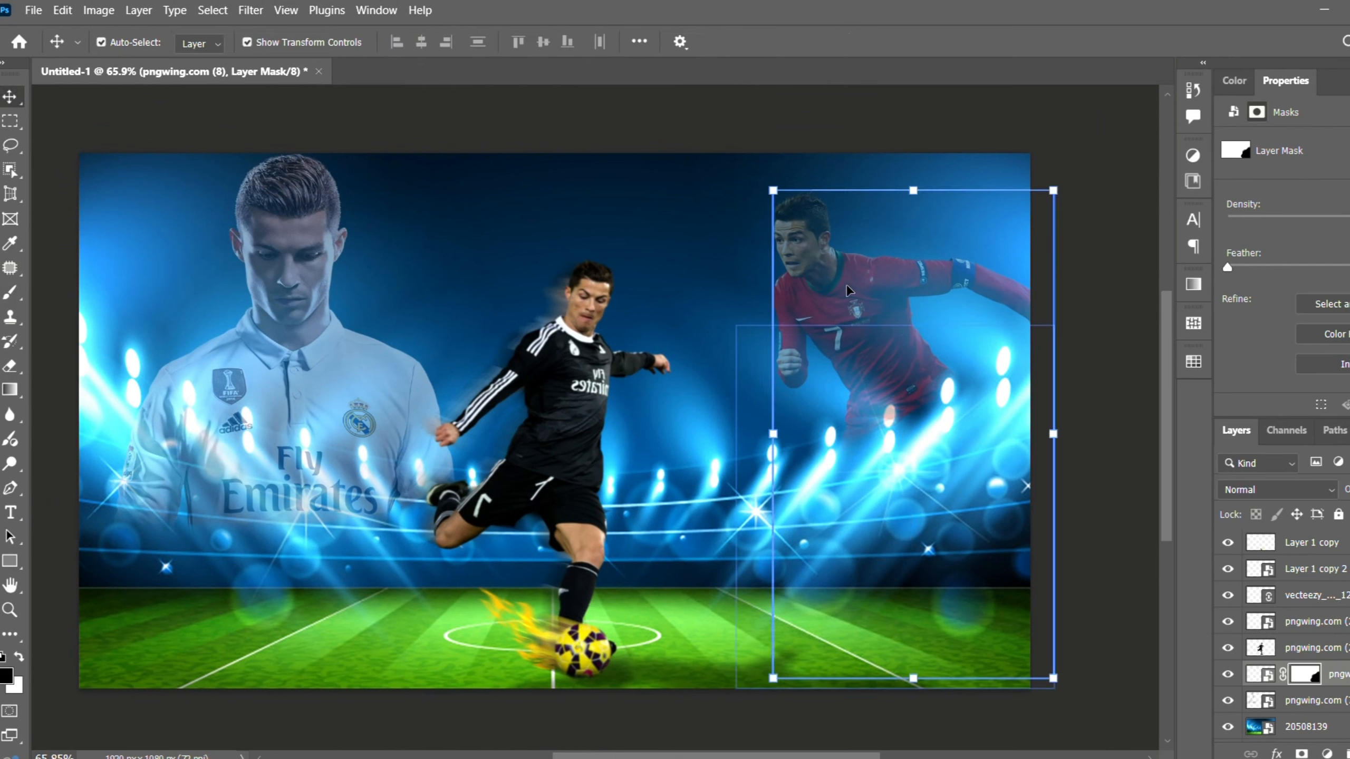
pyautogui.moveTo(837, 287); pyautogui.dragTo(956, 321)
pyautogui.click(729, 638)
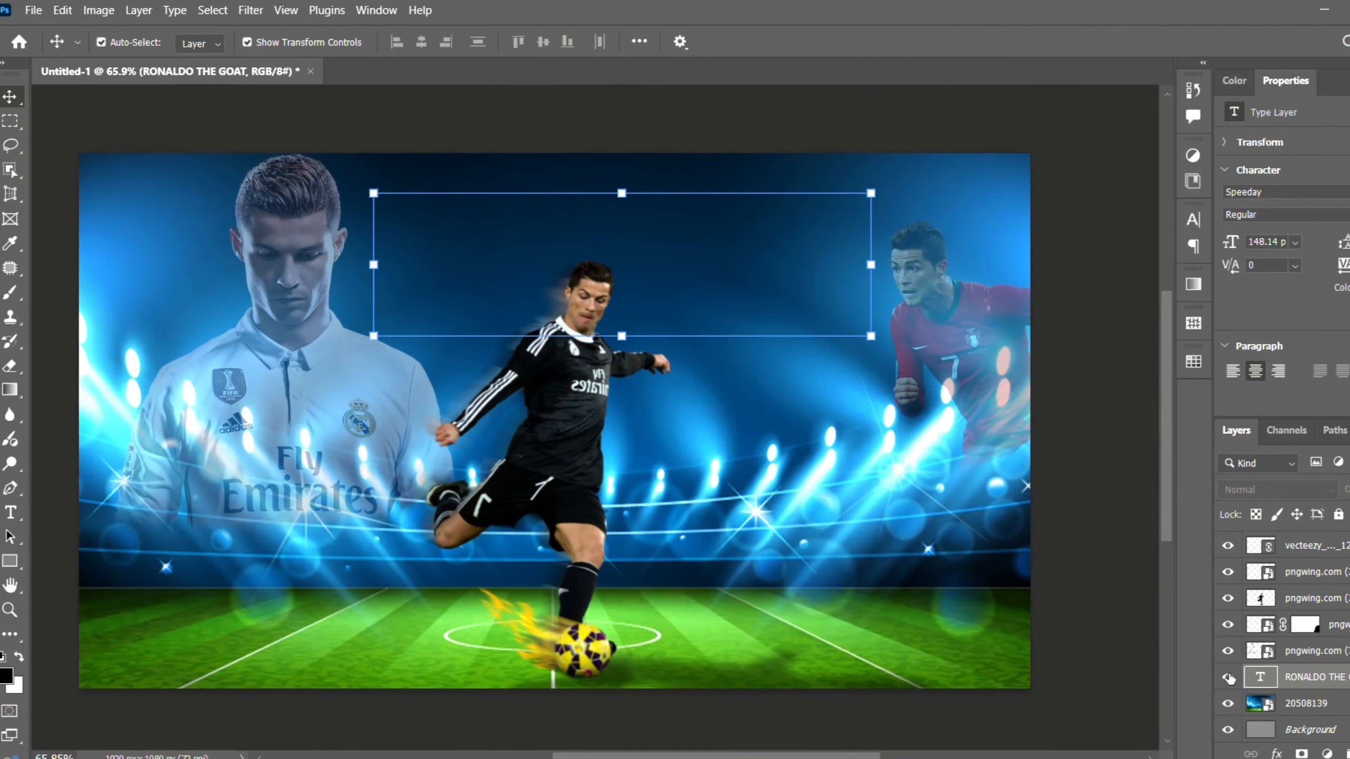
# Step: Make the RONALDO THE GOAT text layer visible behind the kicking player
pyautogui.click(1228, 677)
pyautogui.click(952, 539)
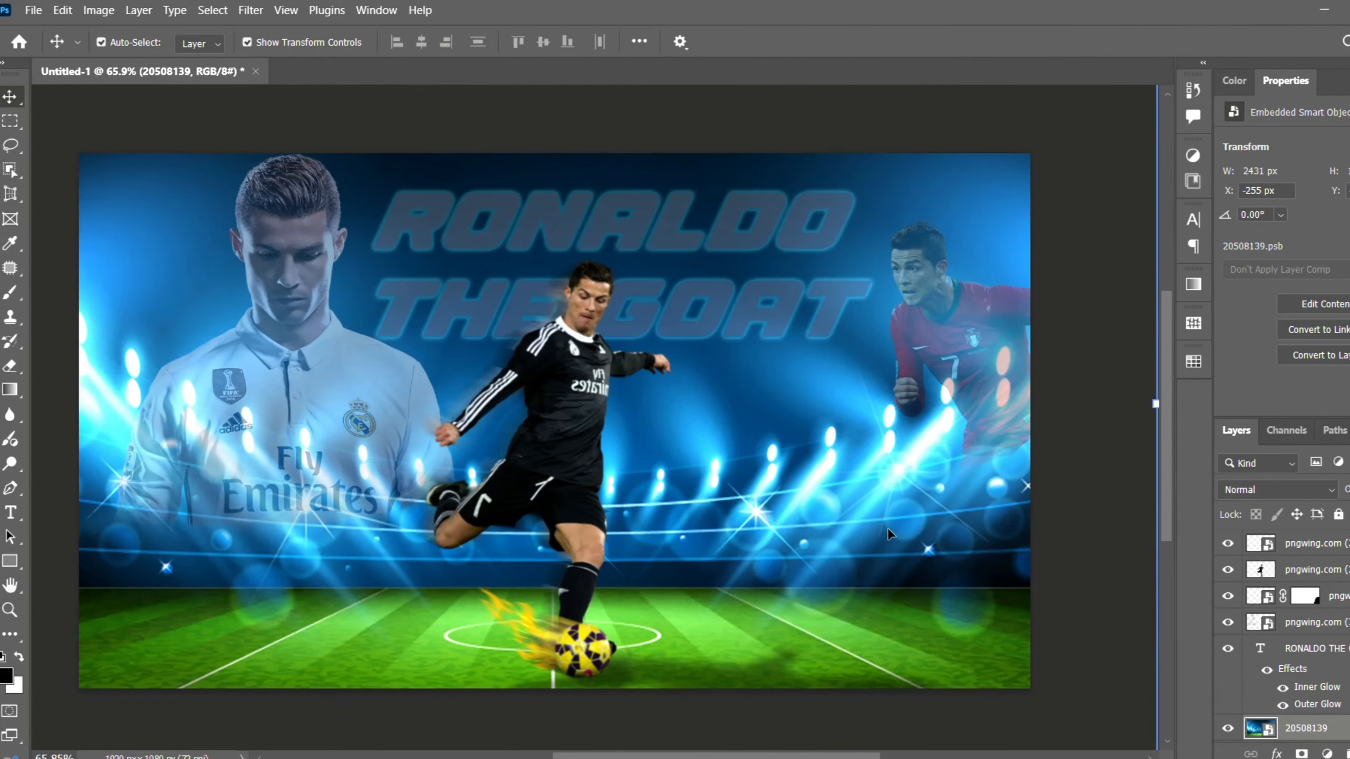
pyautogui.click(374, 430)
pyautogui.scroll(1, 370, 426)
pyautogui.scroll(1, 370, 425)
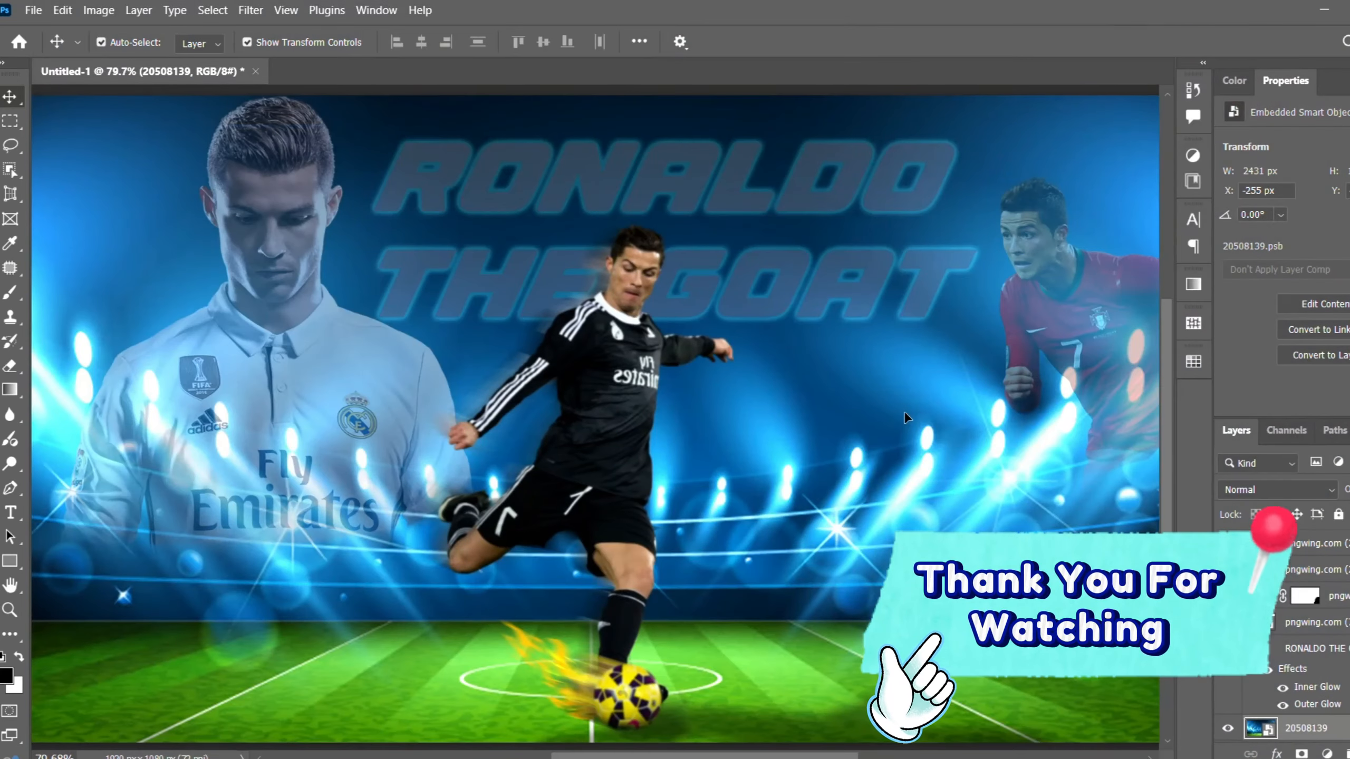